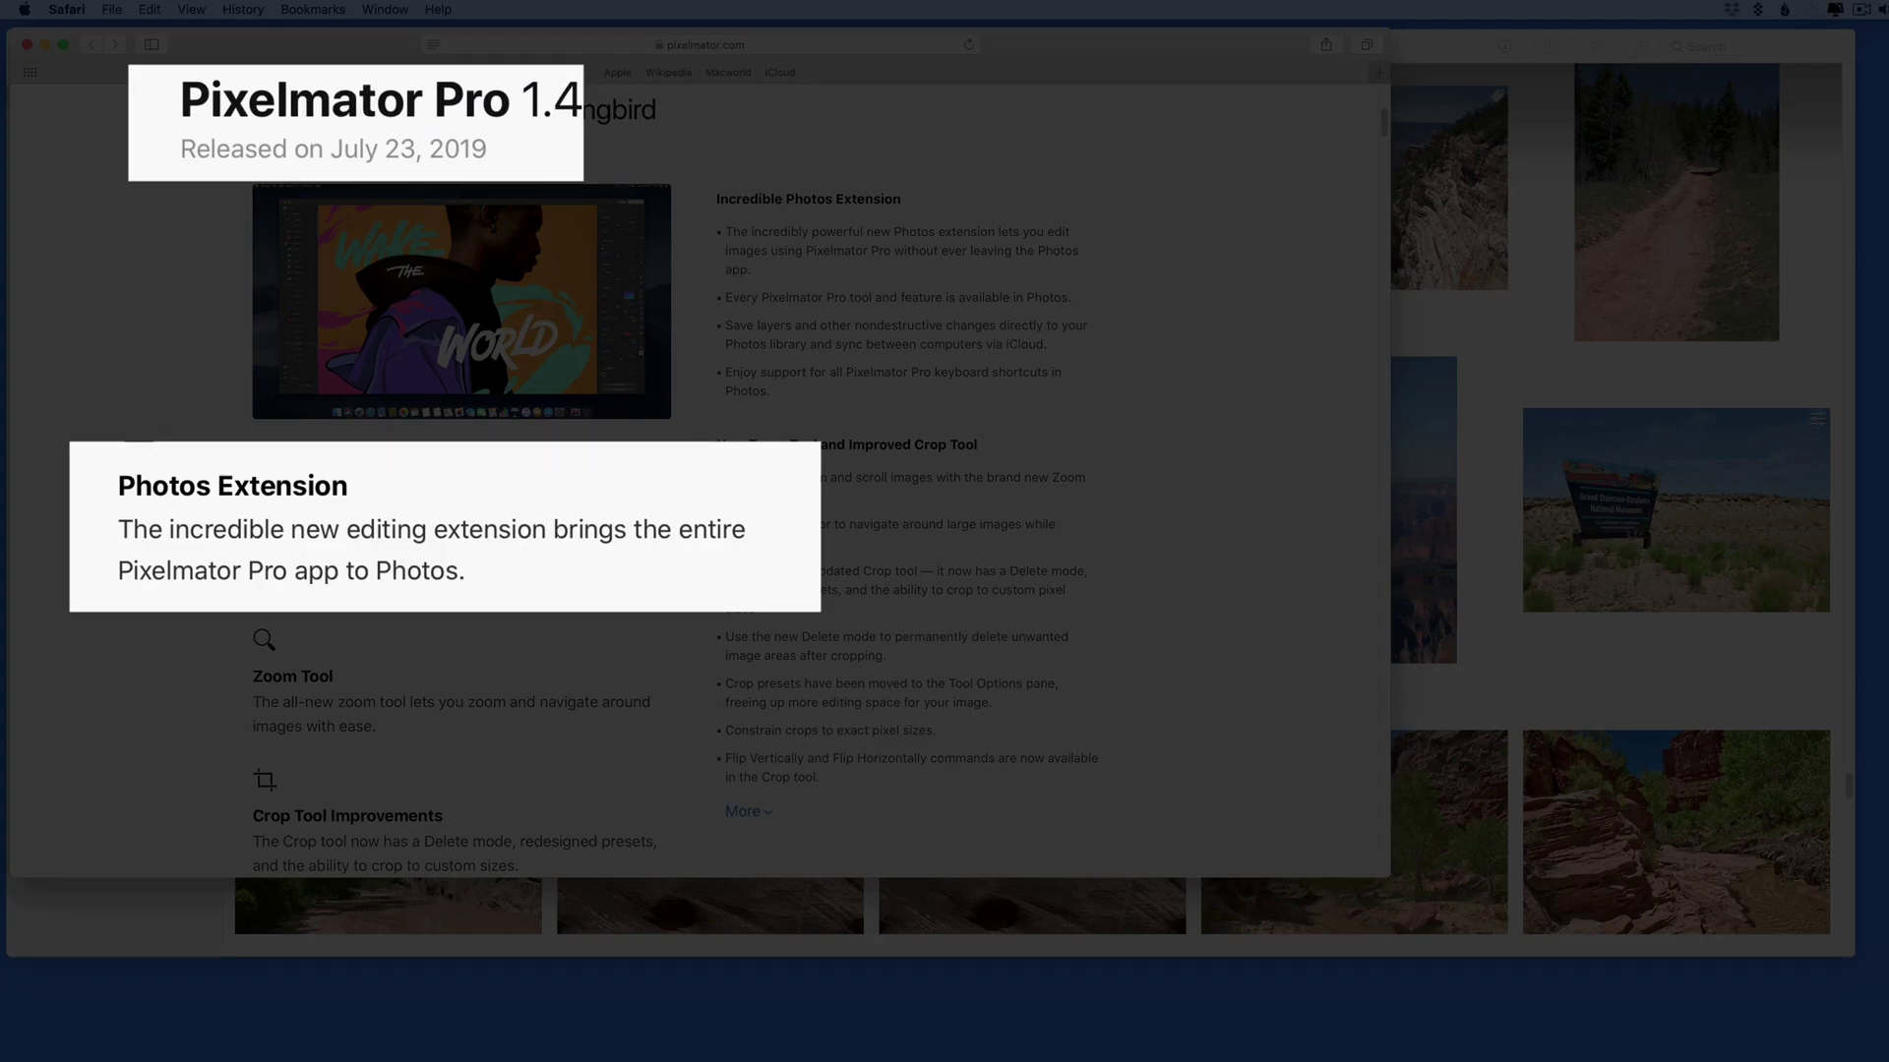
- Open the Grand Staircase-Escalante sign photo in Photos' edit view and show its extensions list
key(super+h)
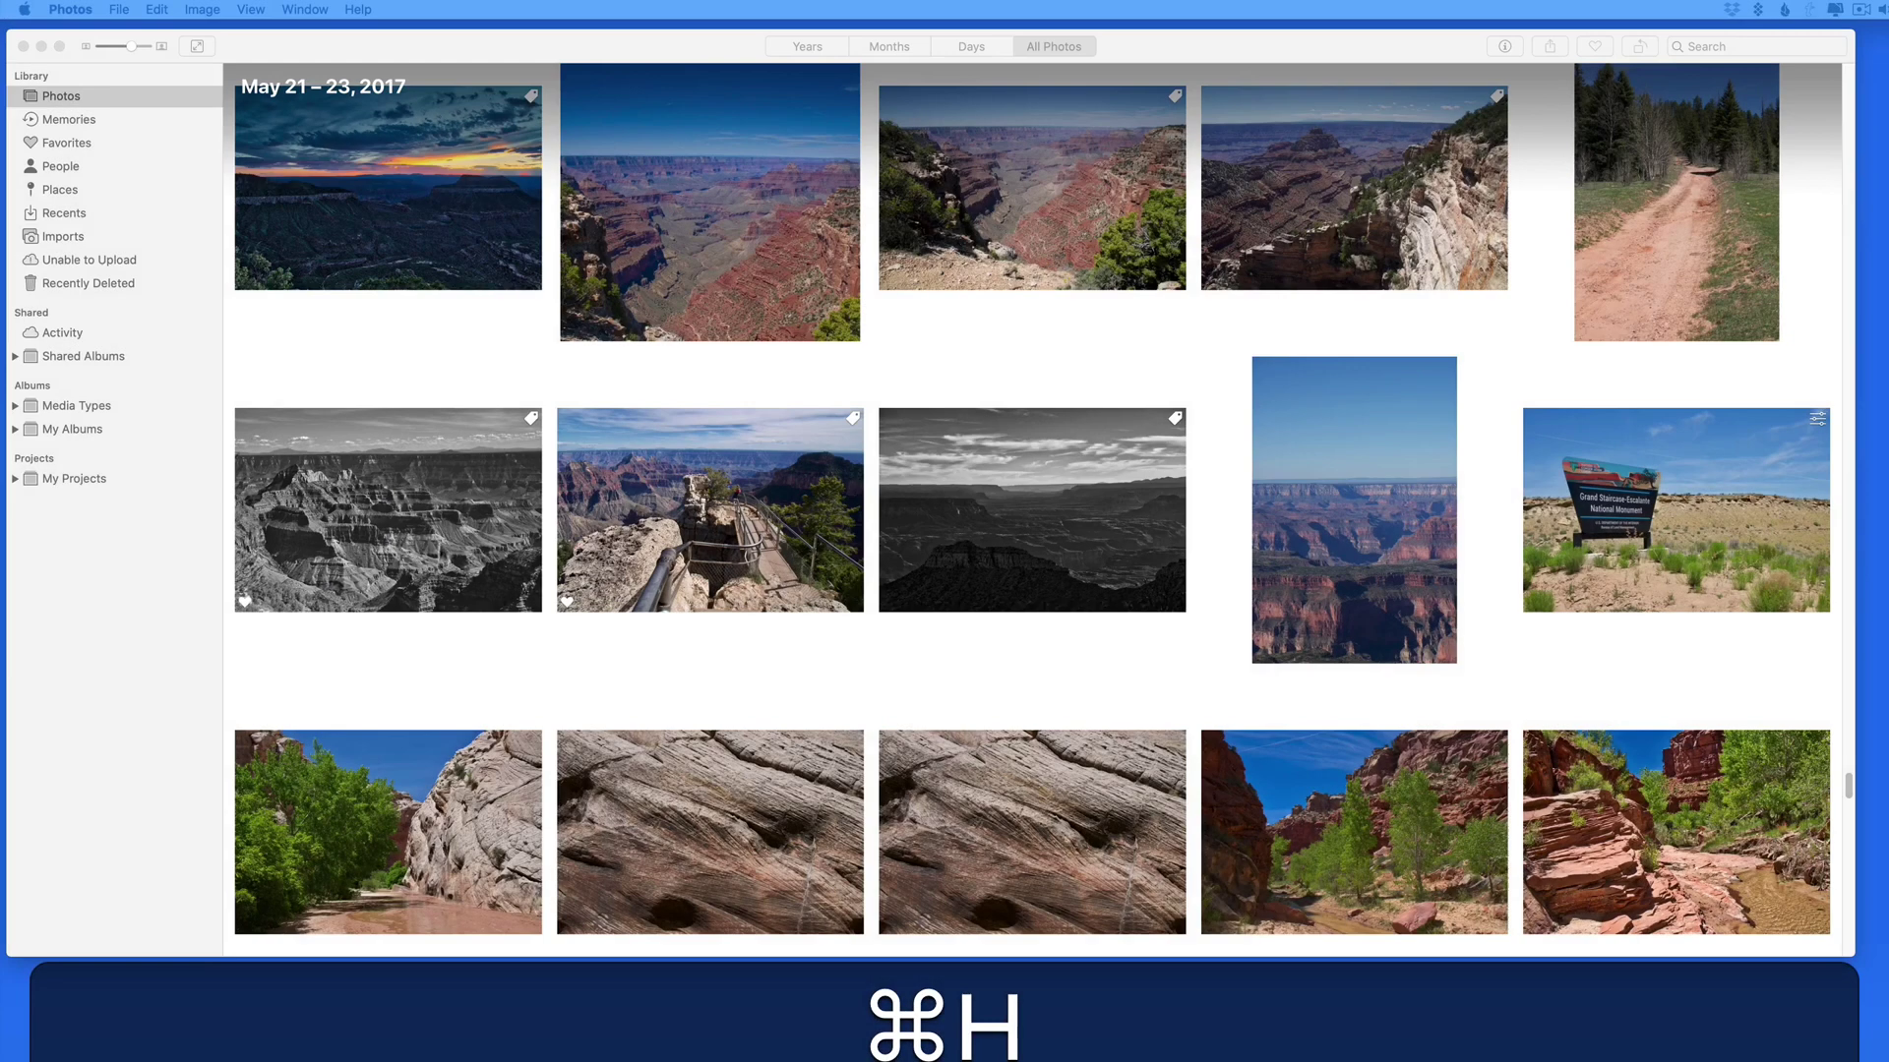
double_click(1595, 495)
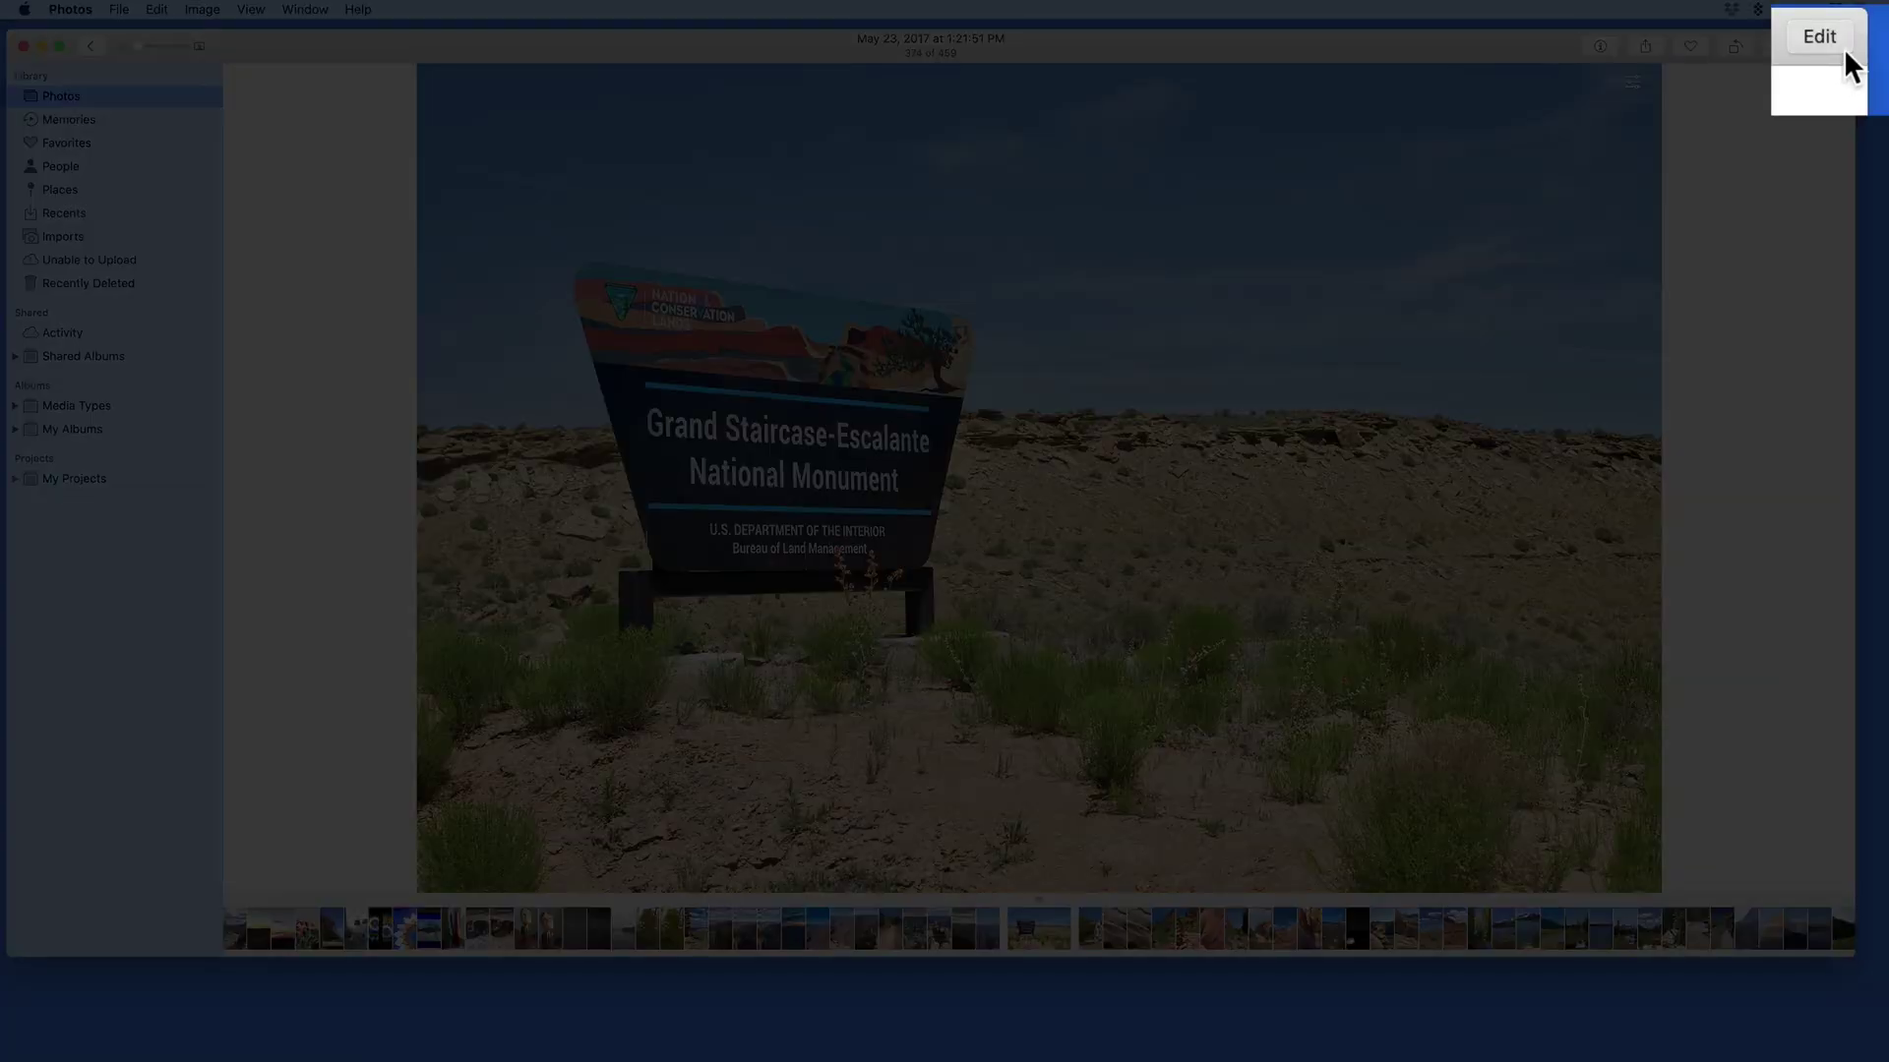
click(1837, 51)
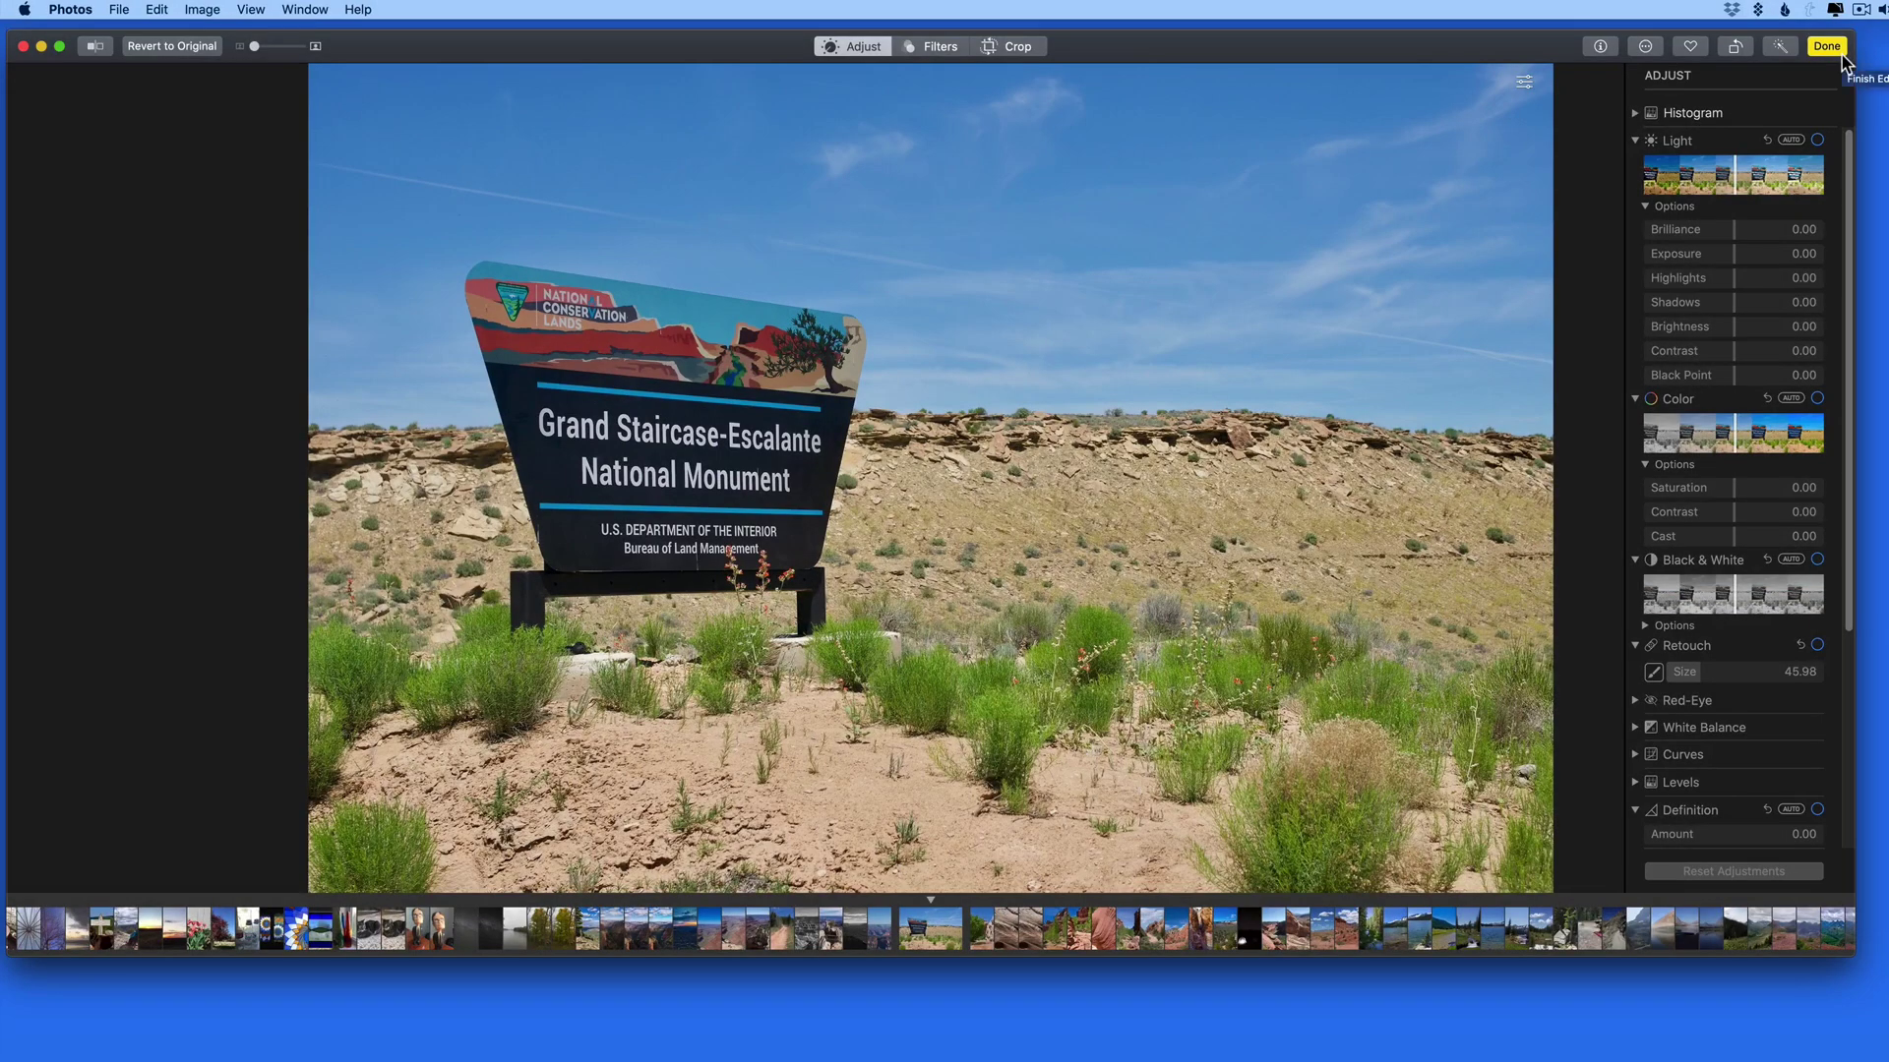
click(1645, 47)
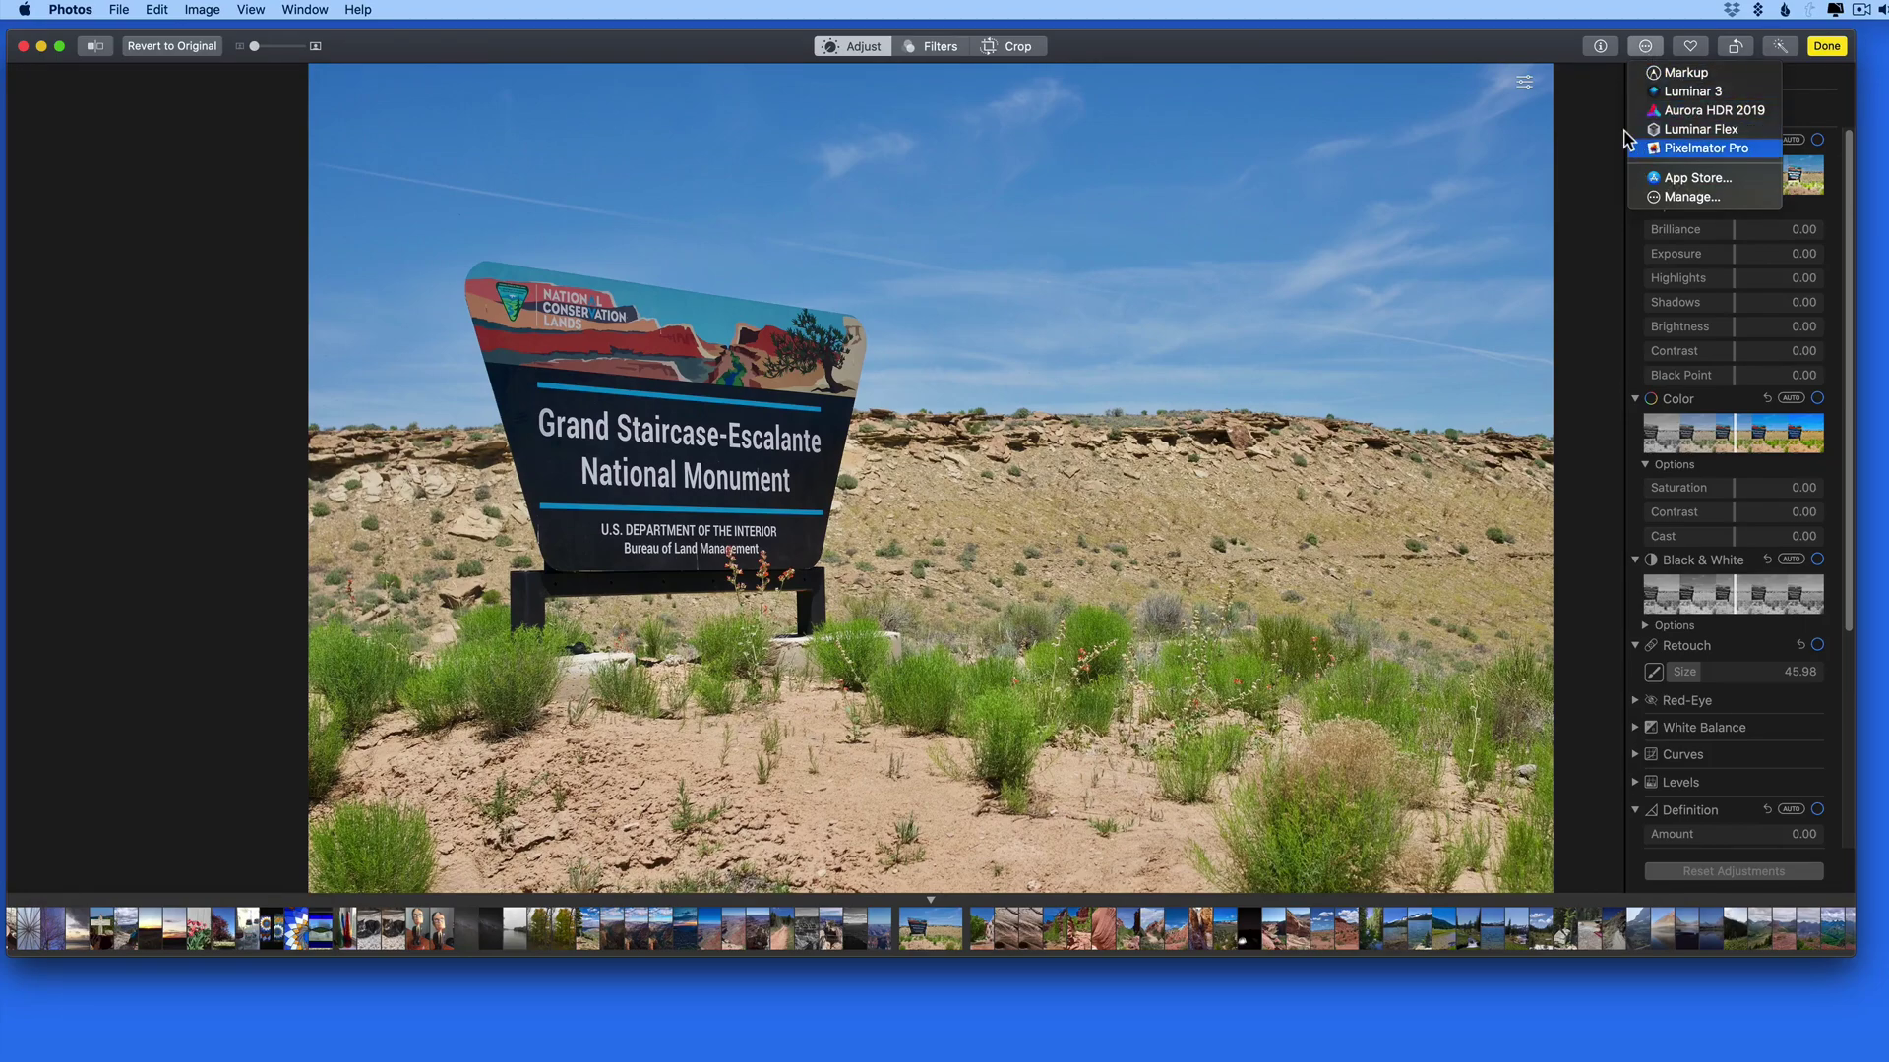
- Enable Pixelmator Pro under Photos Editing extensions in System Preferences and return to Photos' extensions menu
click(1692, 196)
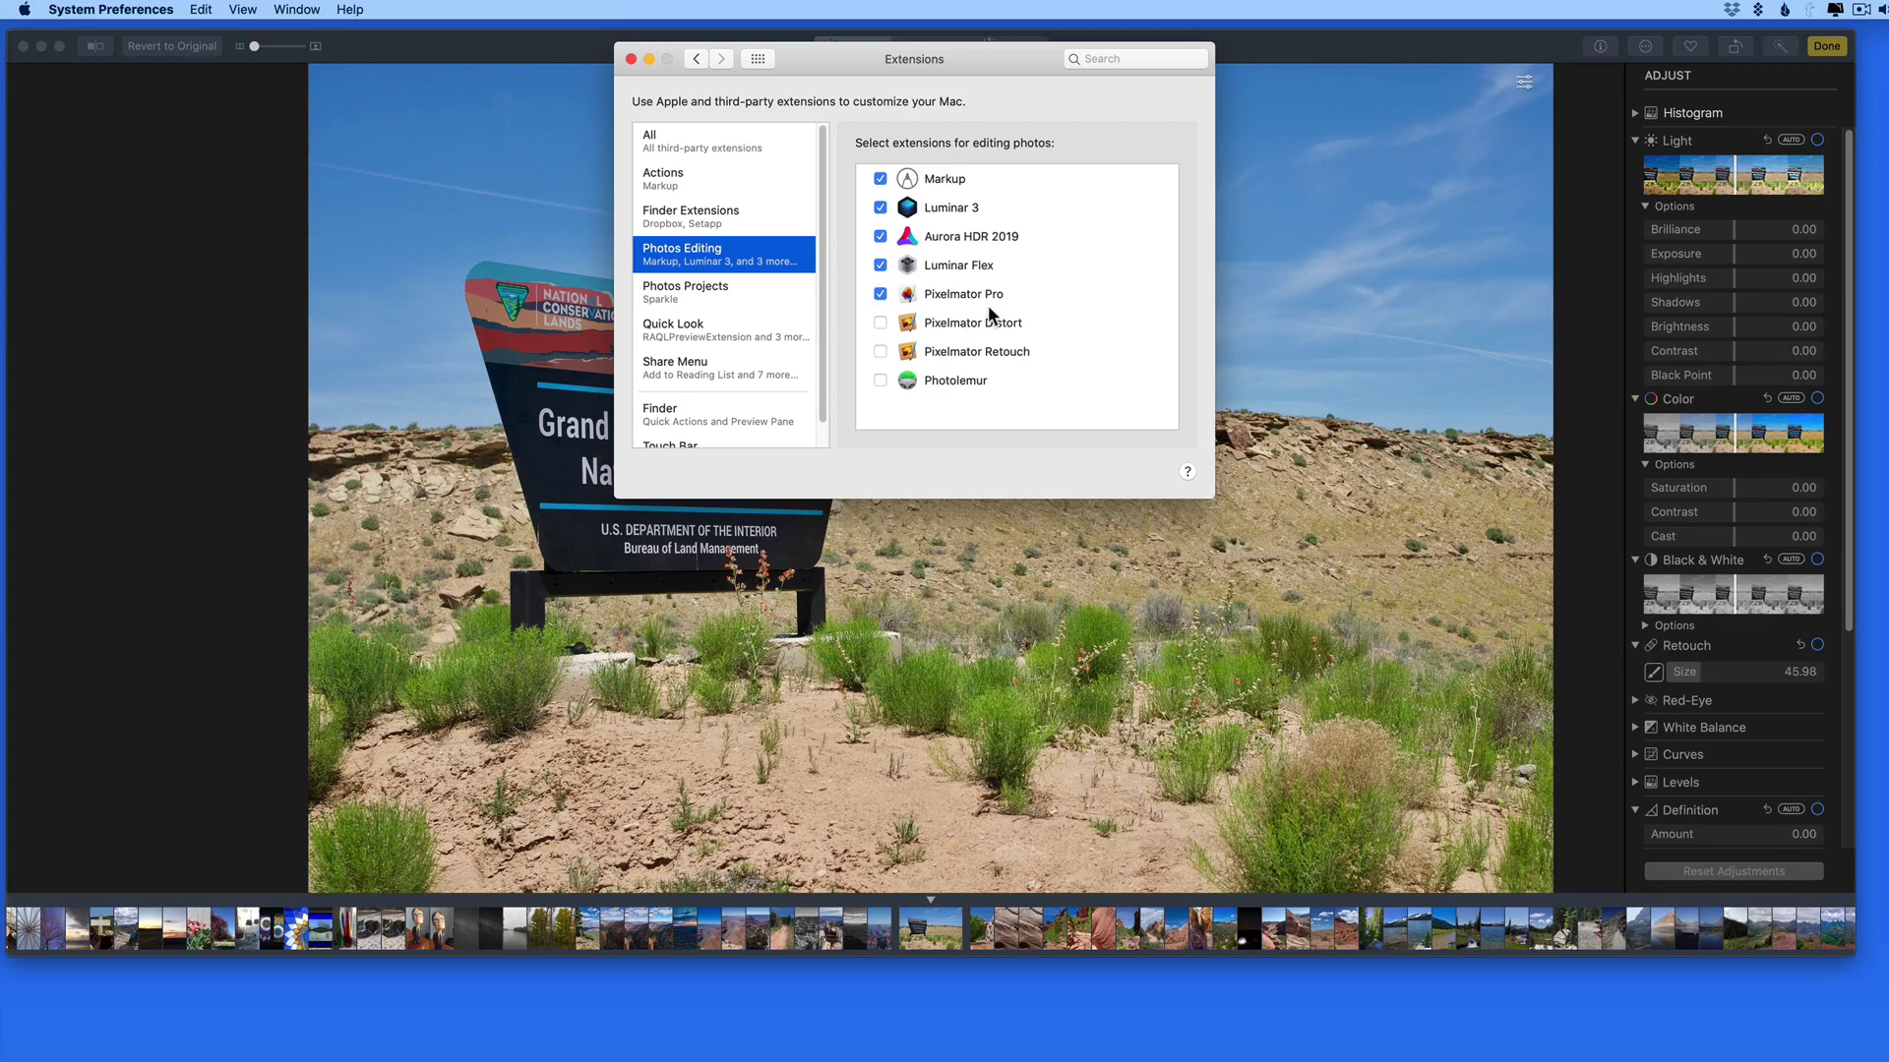
click(631, 59)
click(1648, 47)
- Open the sign photo in the Pixelmator Pro extension and view its Style and Arrange tools
key(Escape)
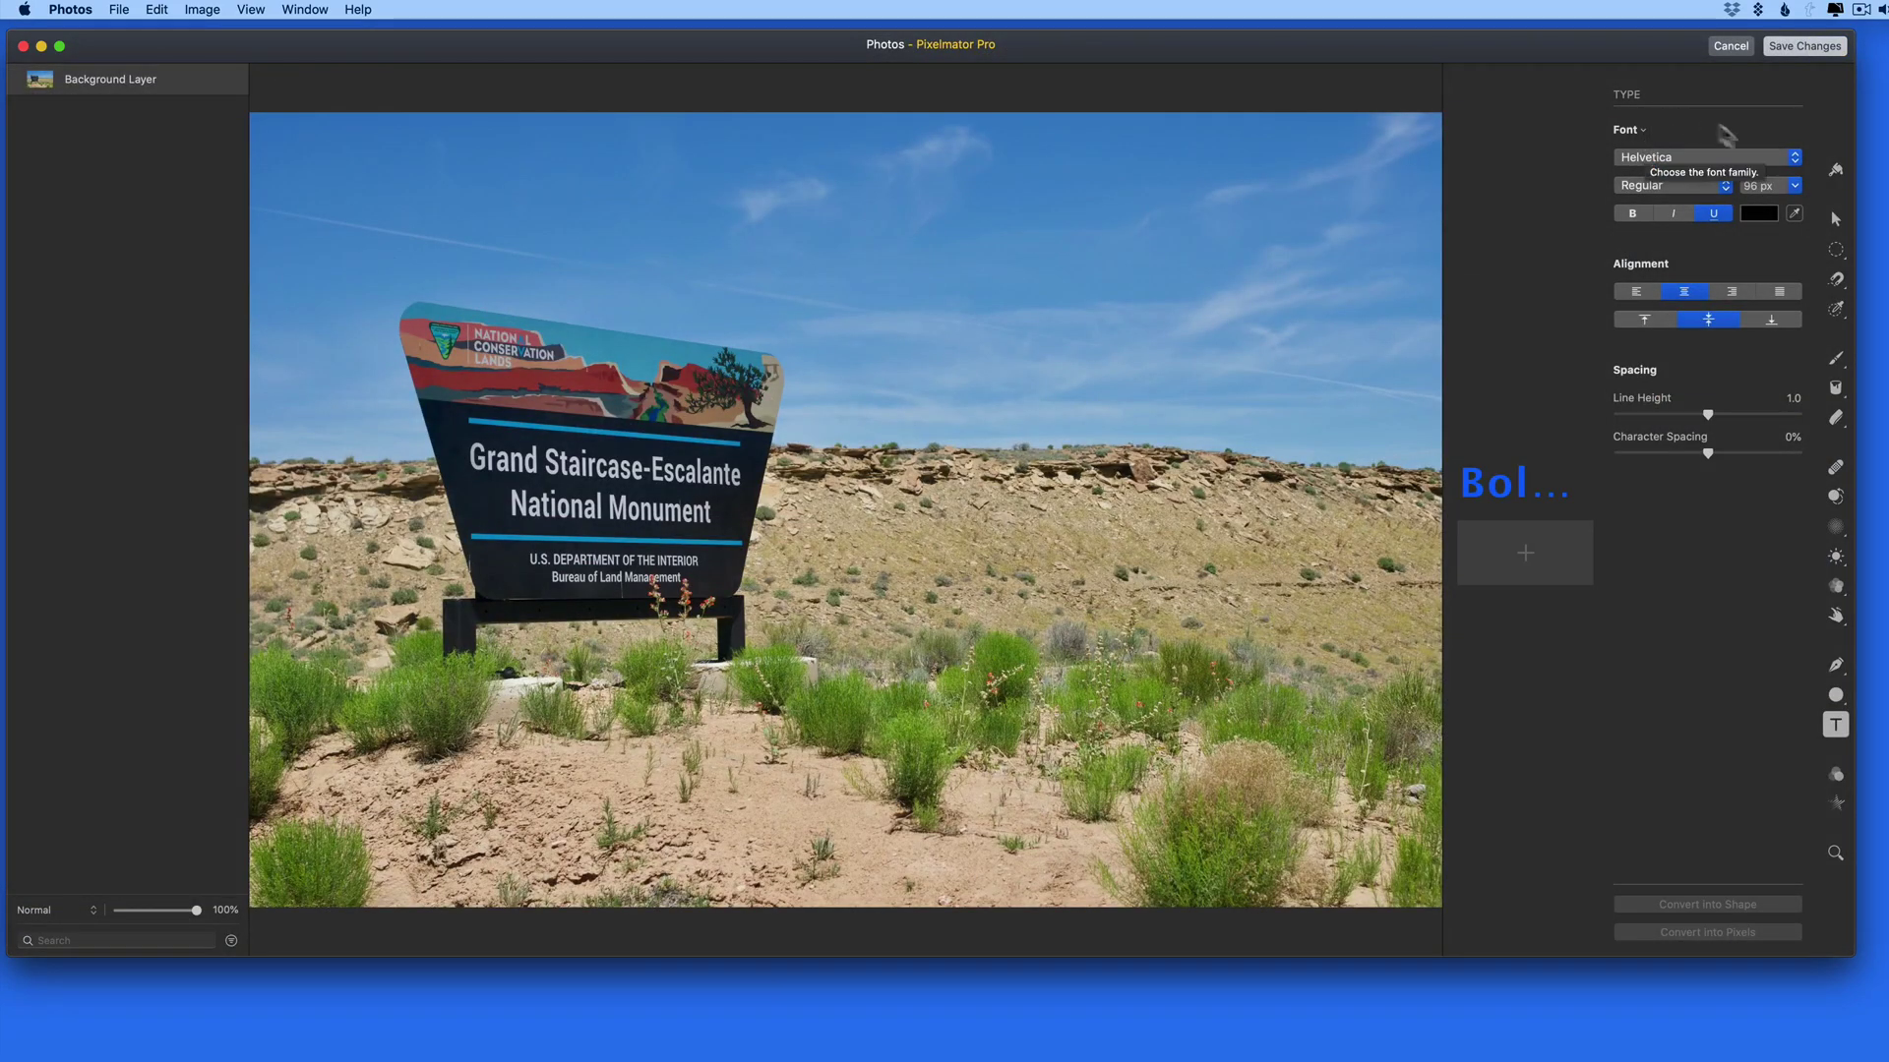
click(1835, 169)
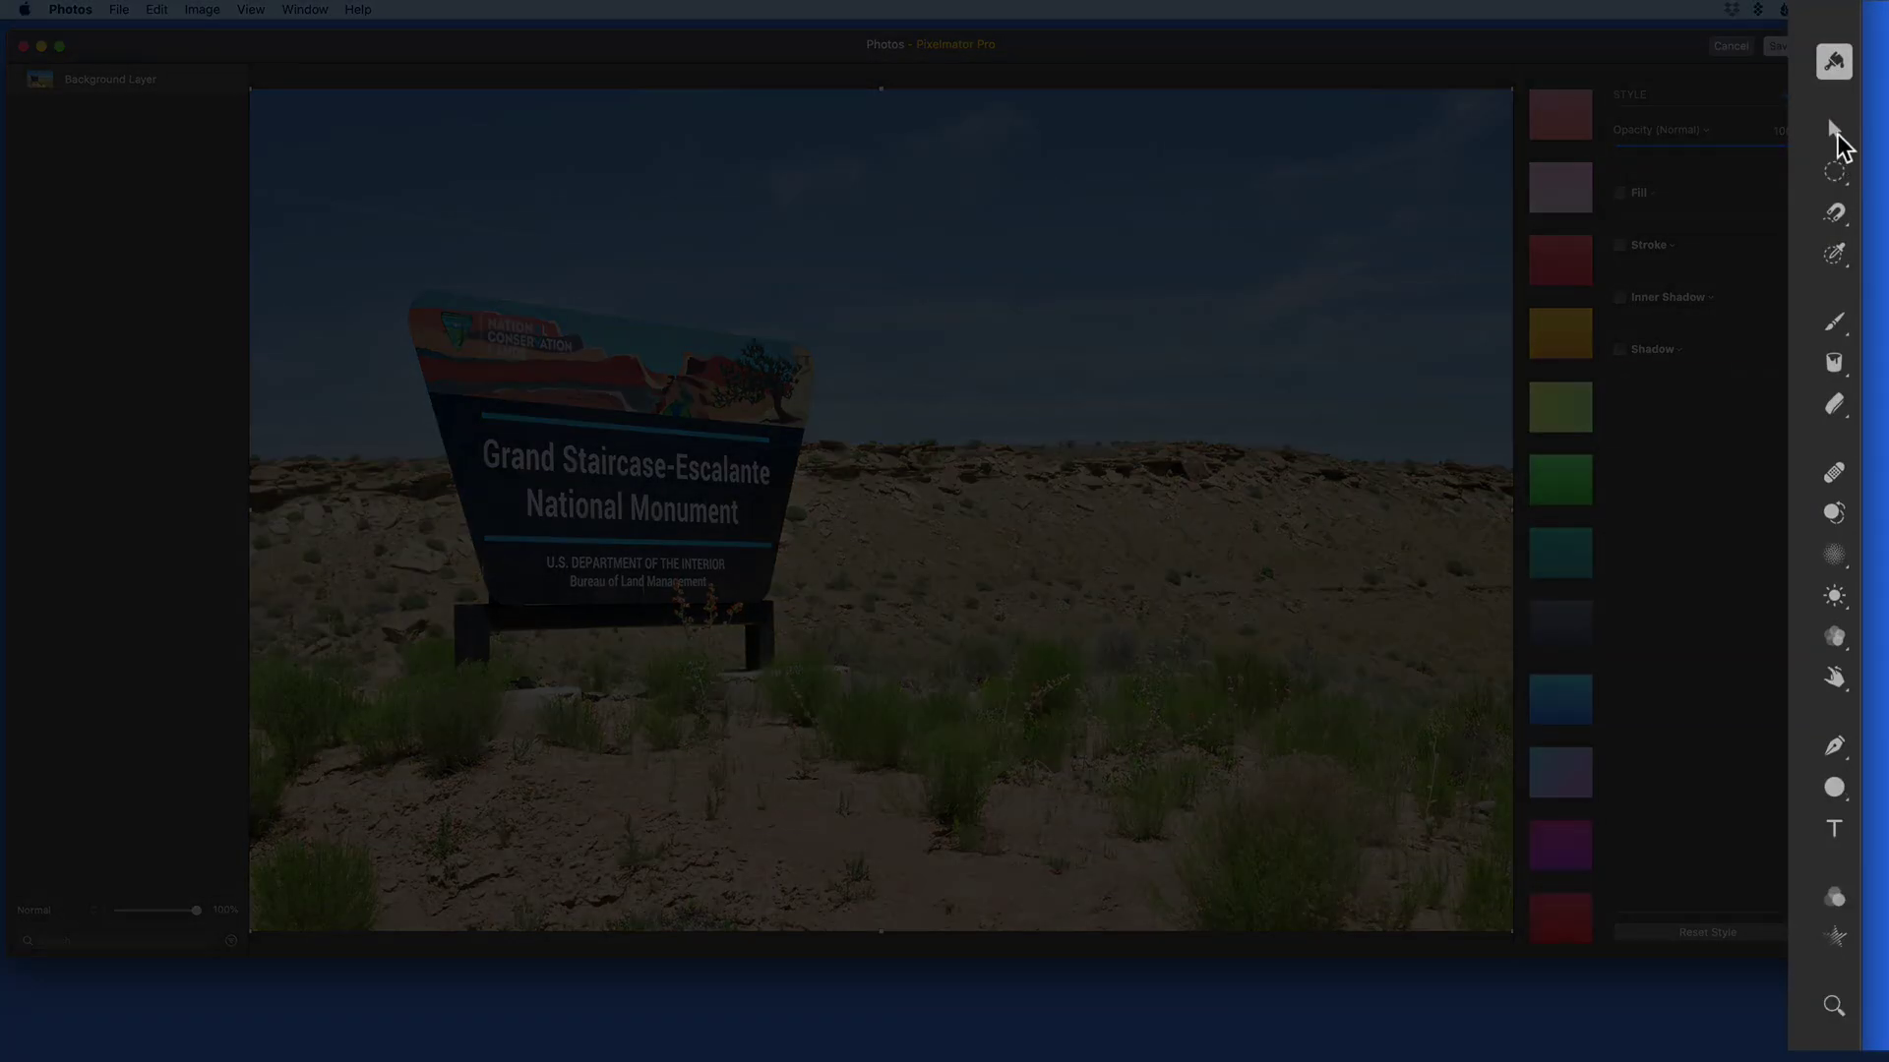
click(1833, 136)
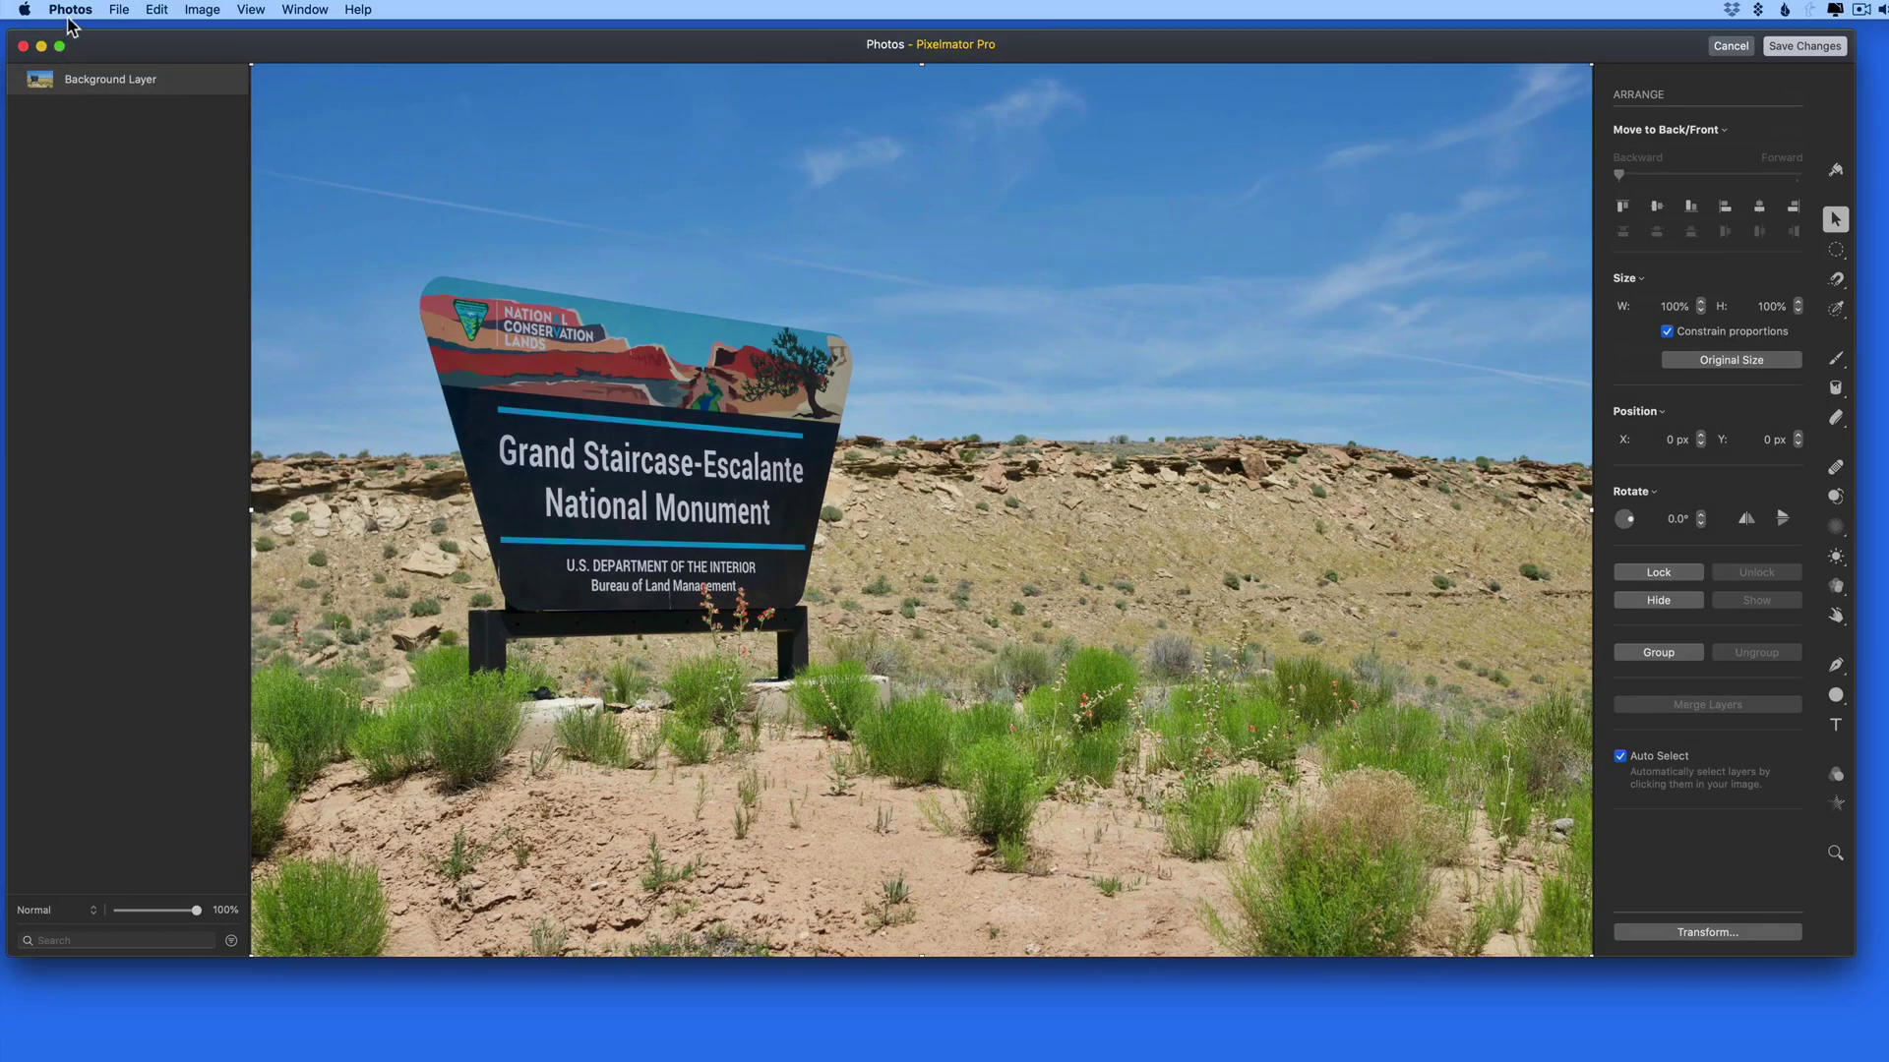
- Browse the Photos menu bar commands, then dismiss the open menu
click(69, 10)
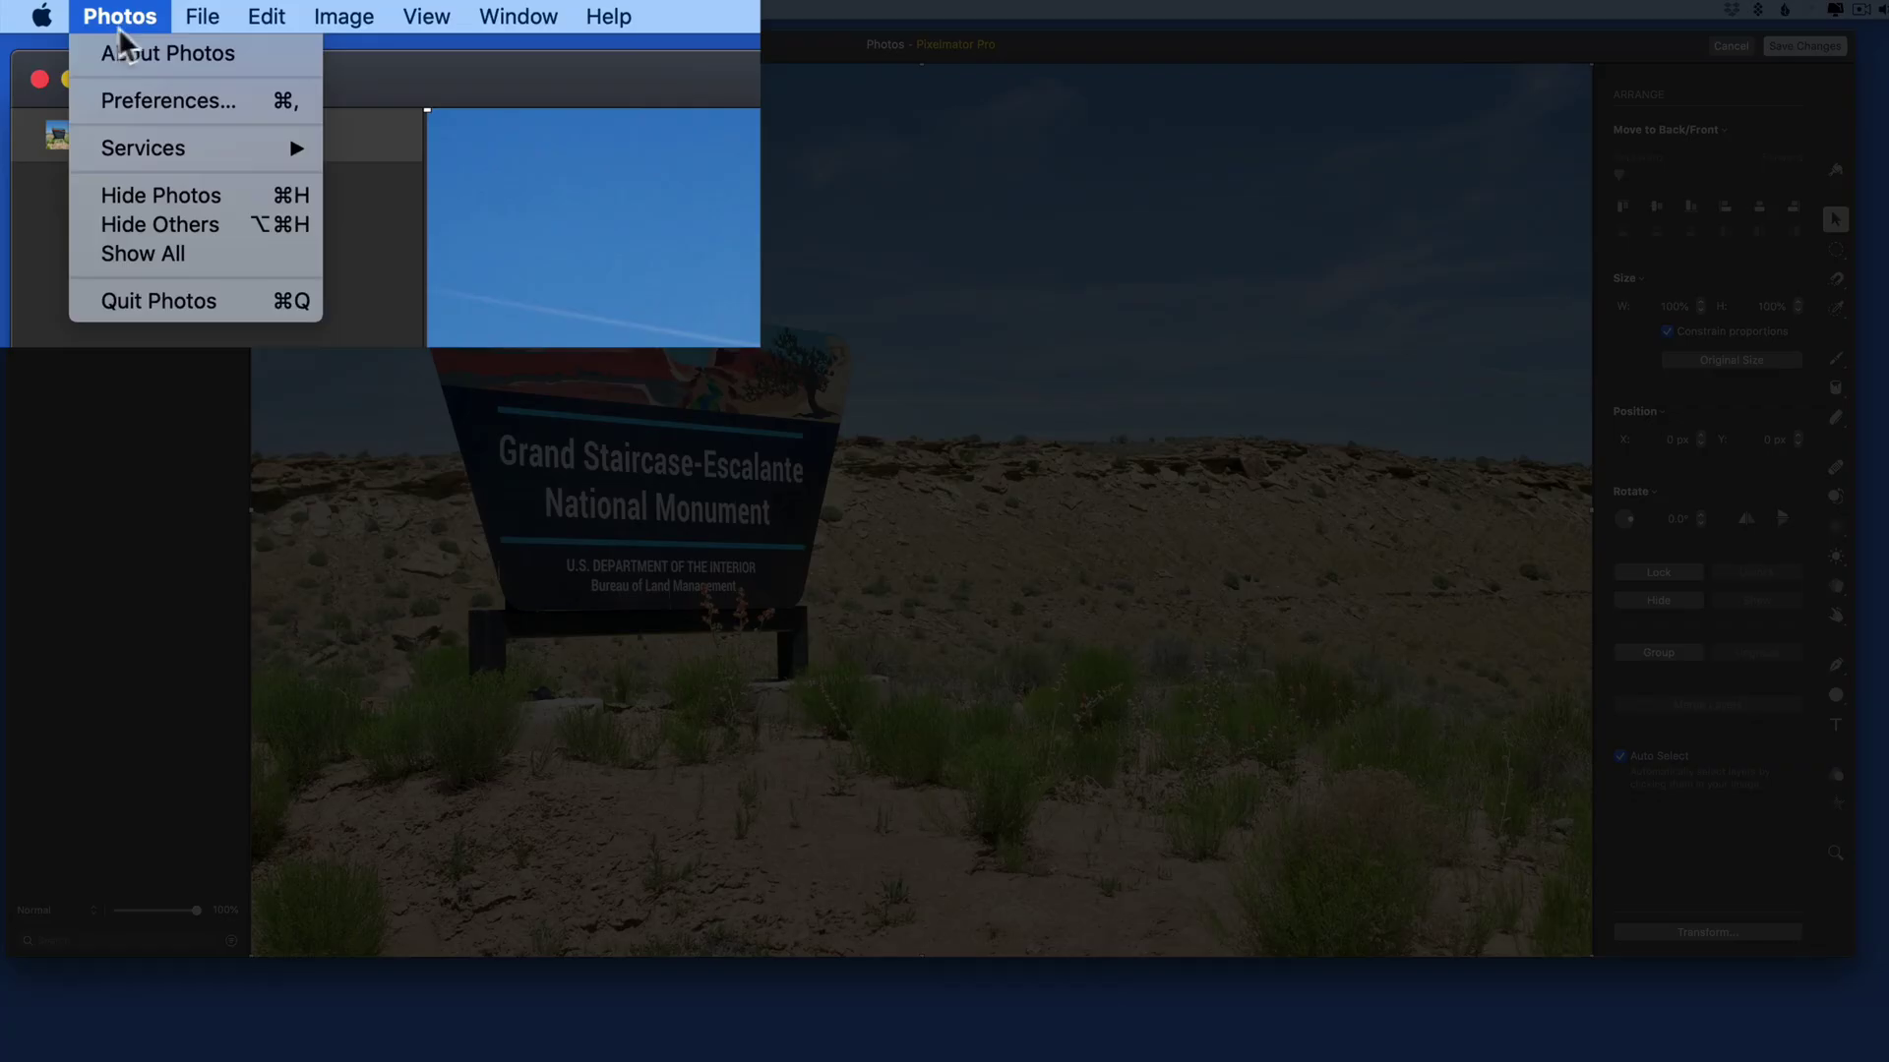
mouse_move(541, 15)
mouse_move(108, 21)
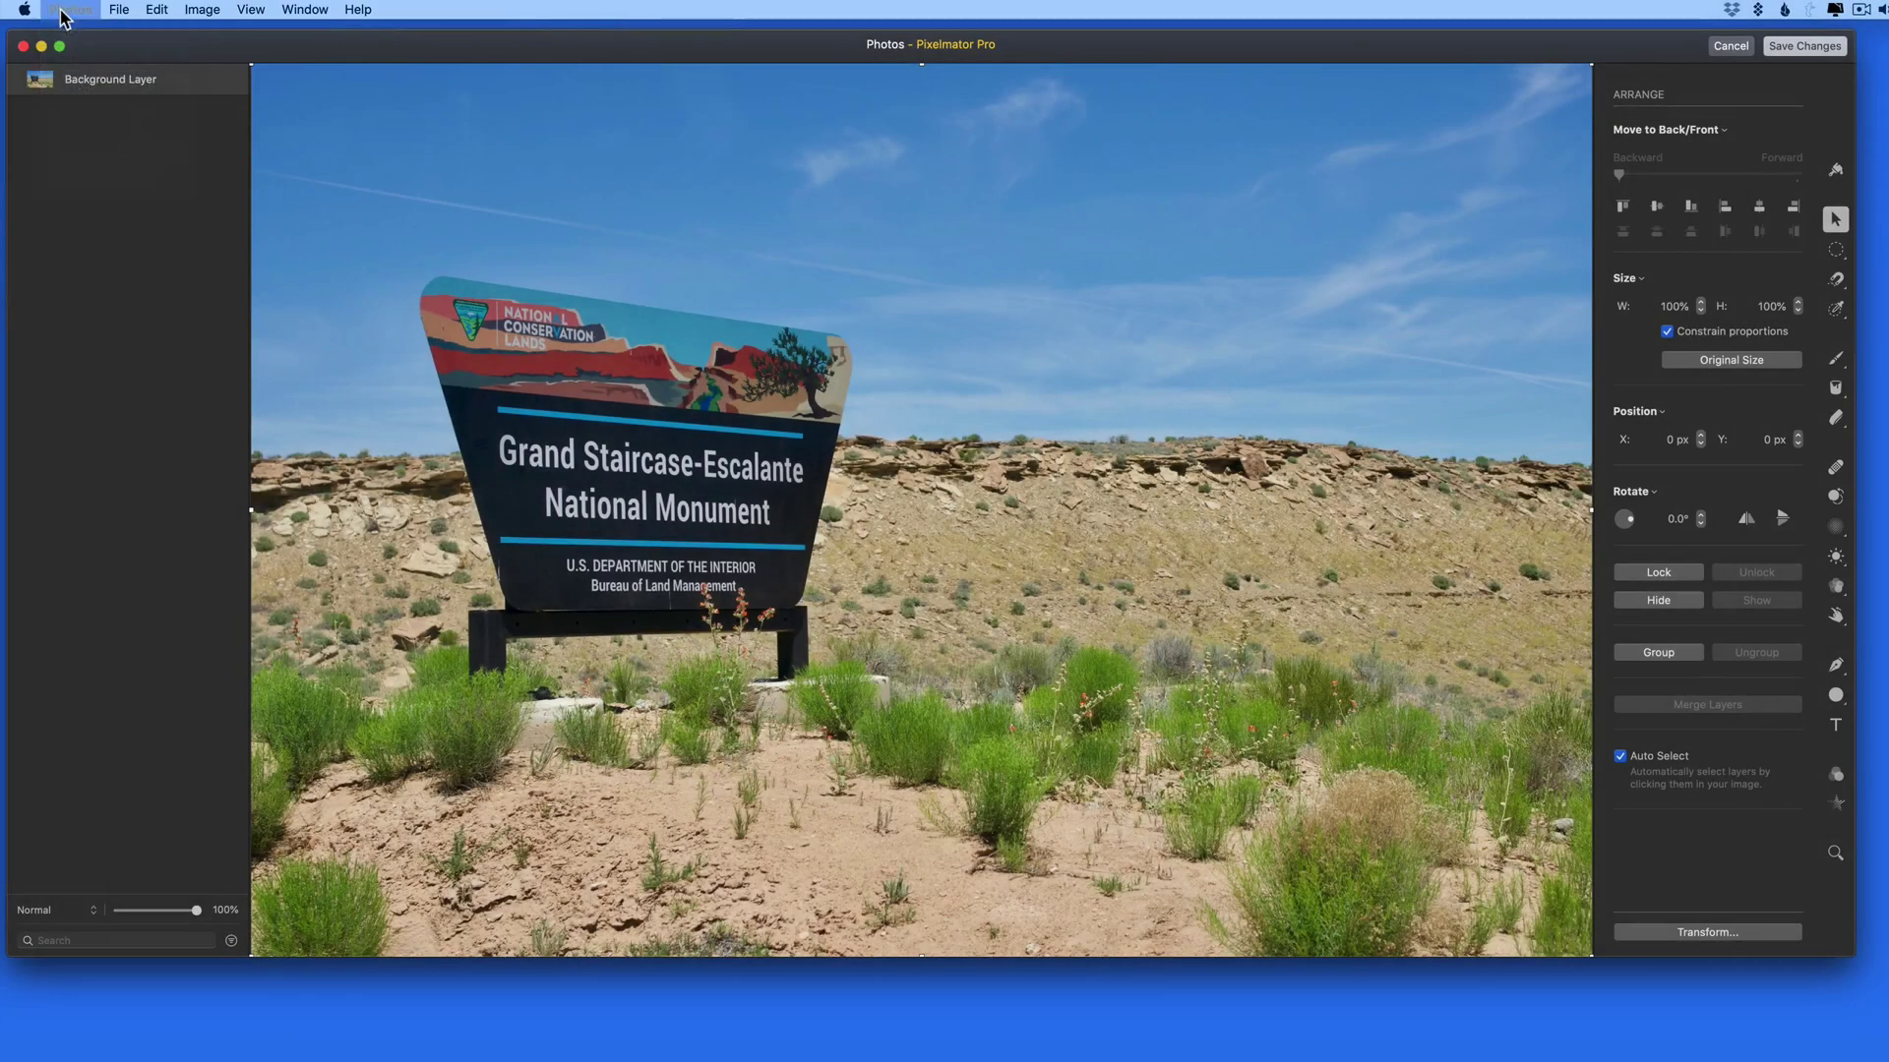
click(91, 124)
- On a new layer above the Background Layer, brush a wide red stroke across the ridge
key(alt+l)
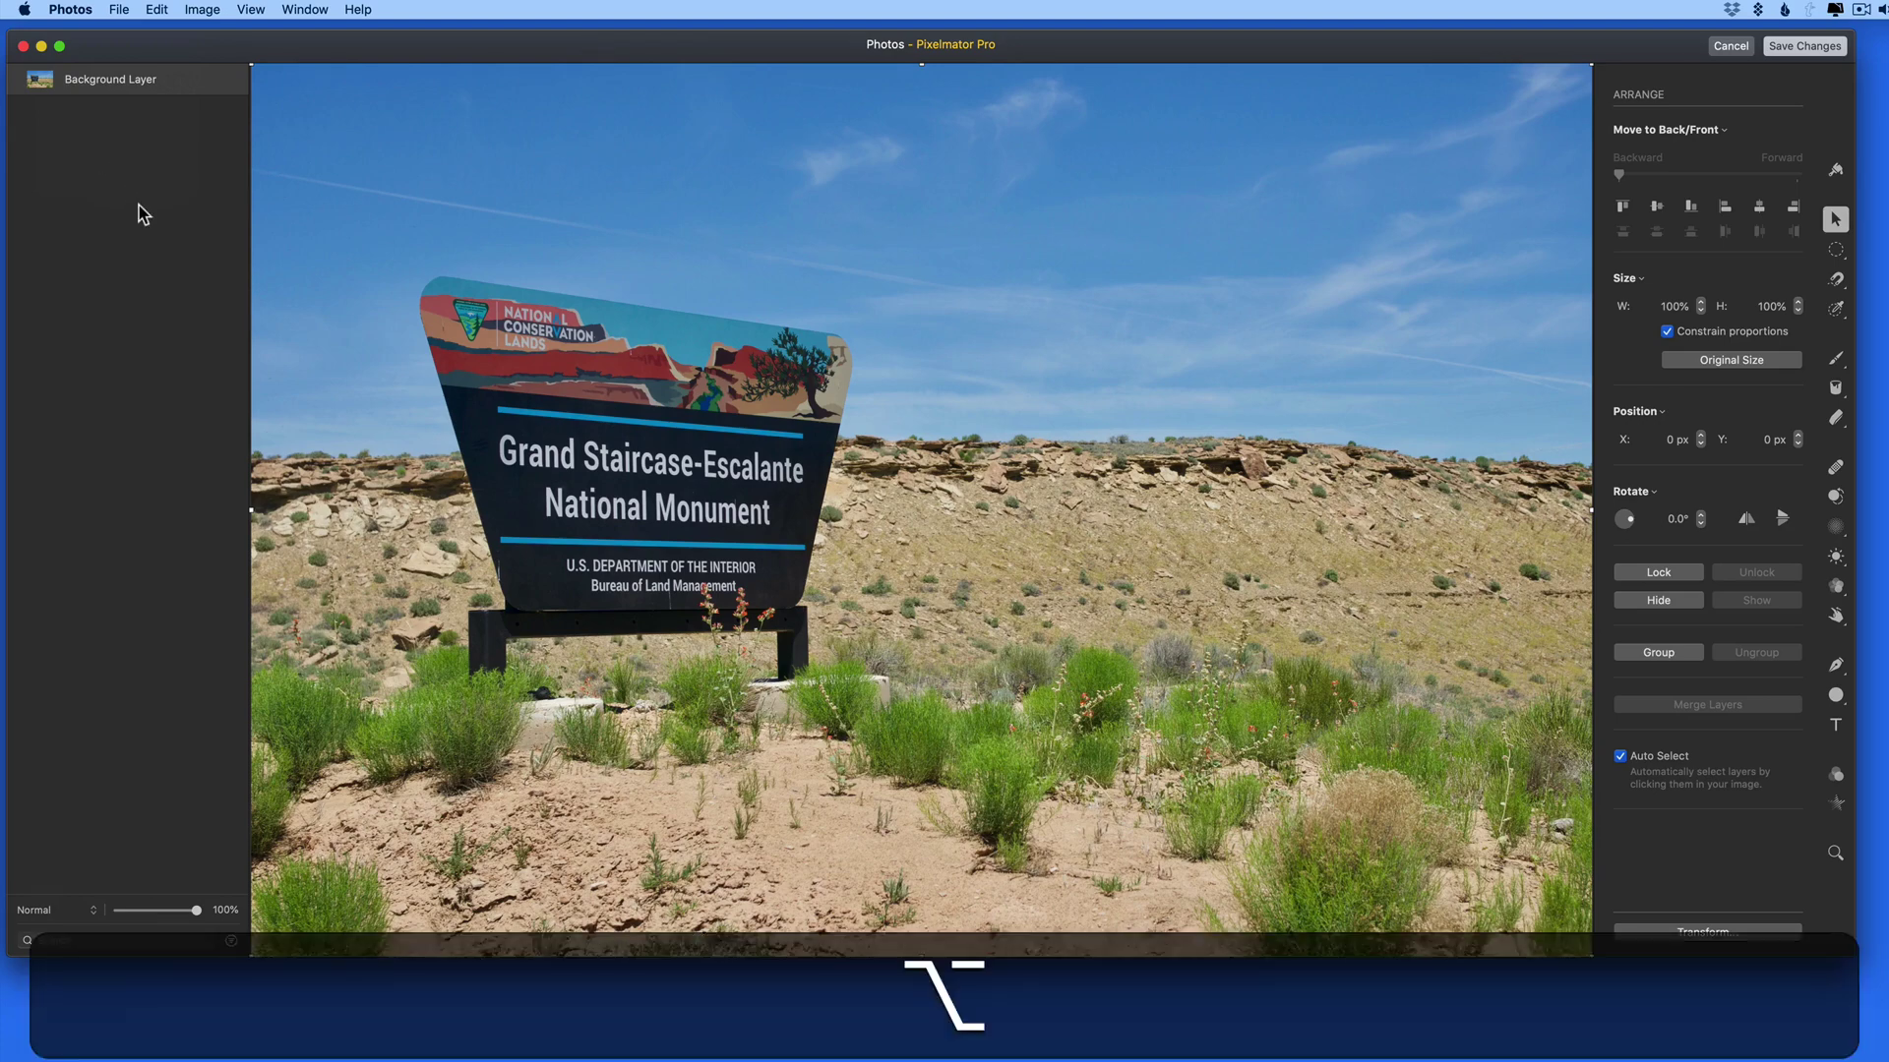
key(alt+l)
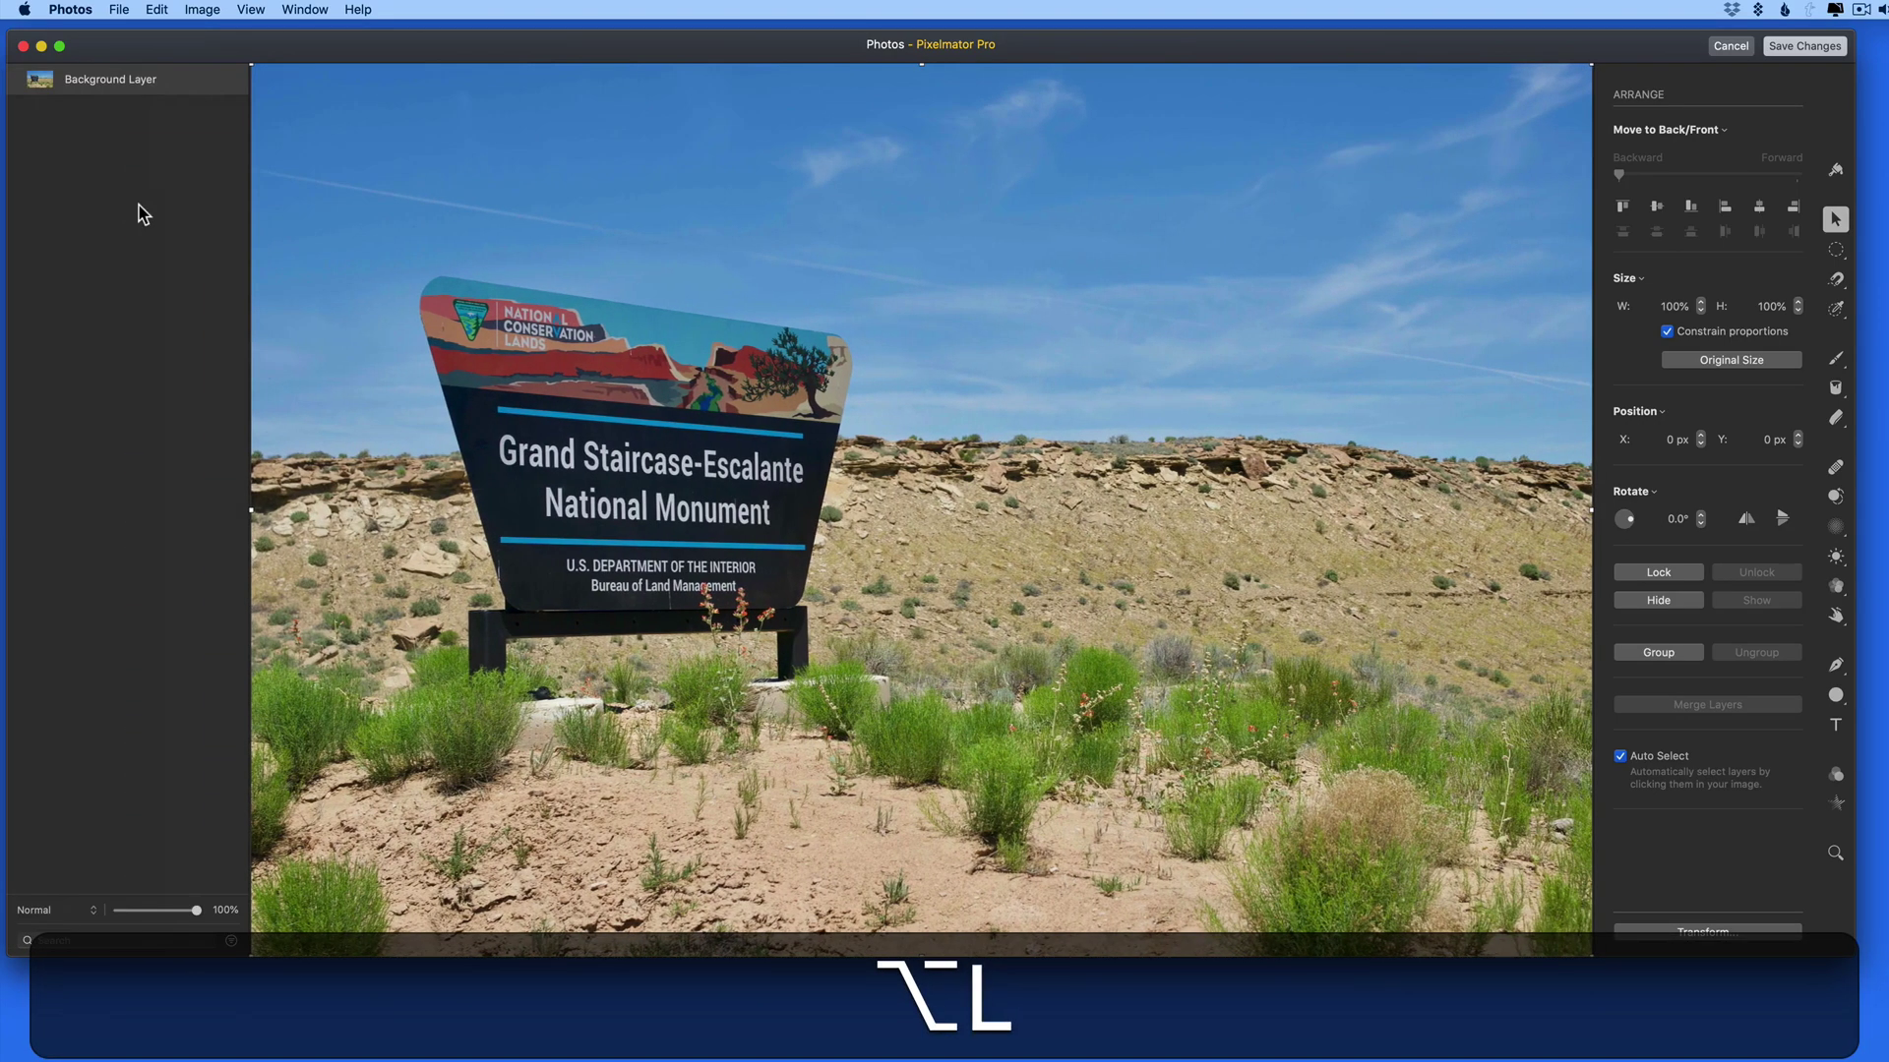
key(shift+super+n)
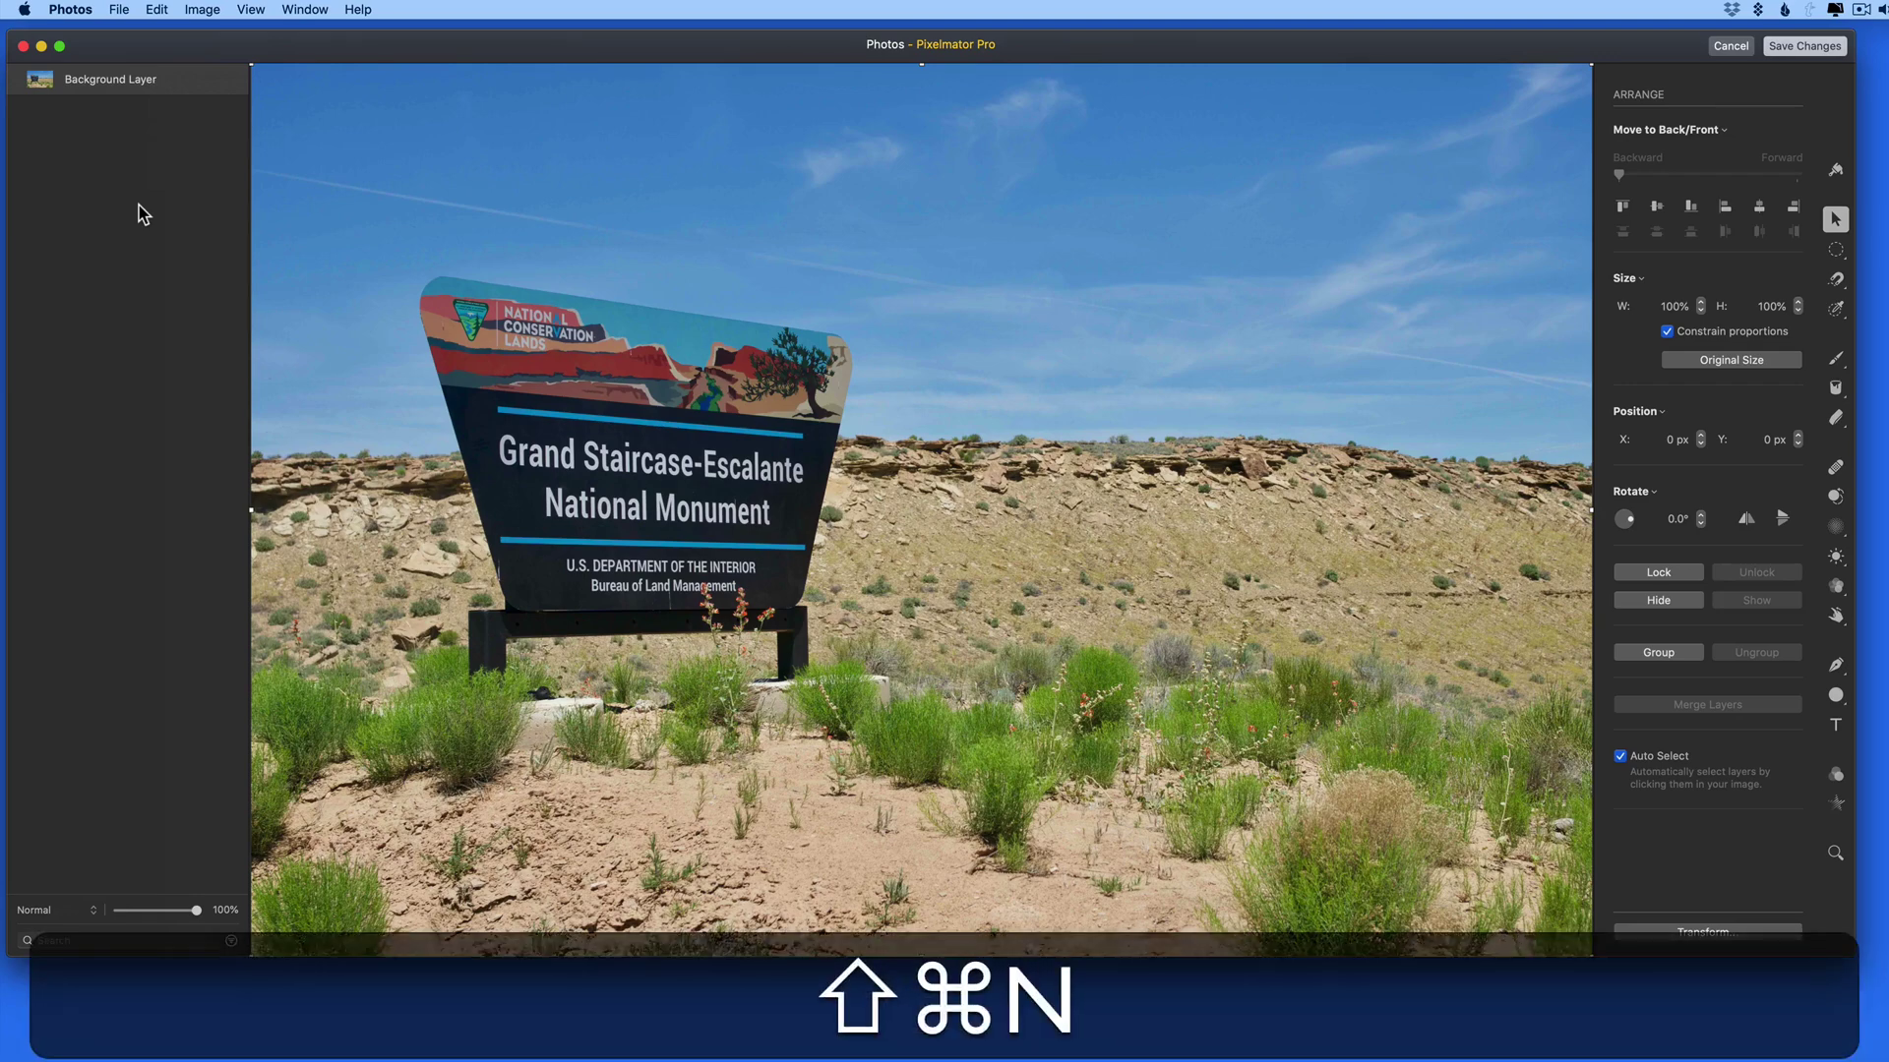
key(b)
mouse_move(886, 421)
mouse_down()
mouse_move(1417, 437)
mouse_move(1333, 470)
mouse_move(983, 460)
mouse_move(916, 481)
mouse_up()
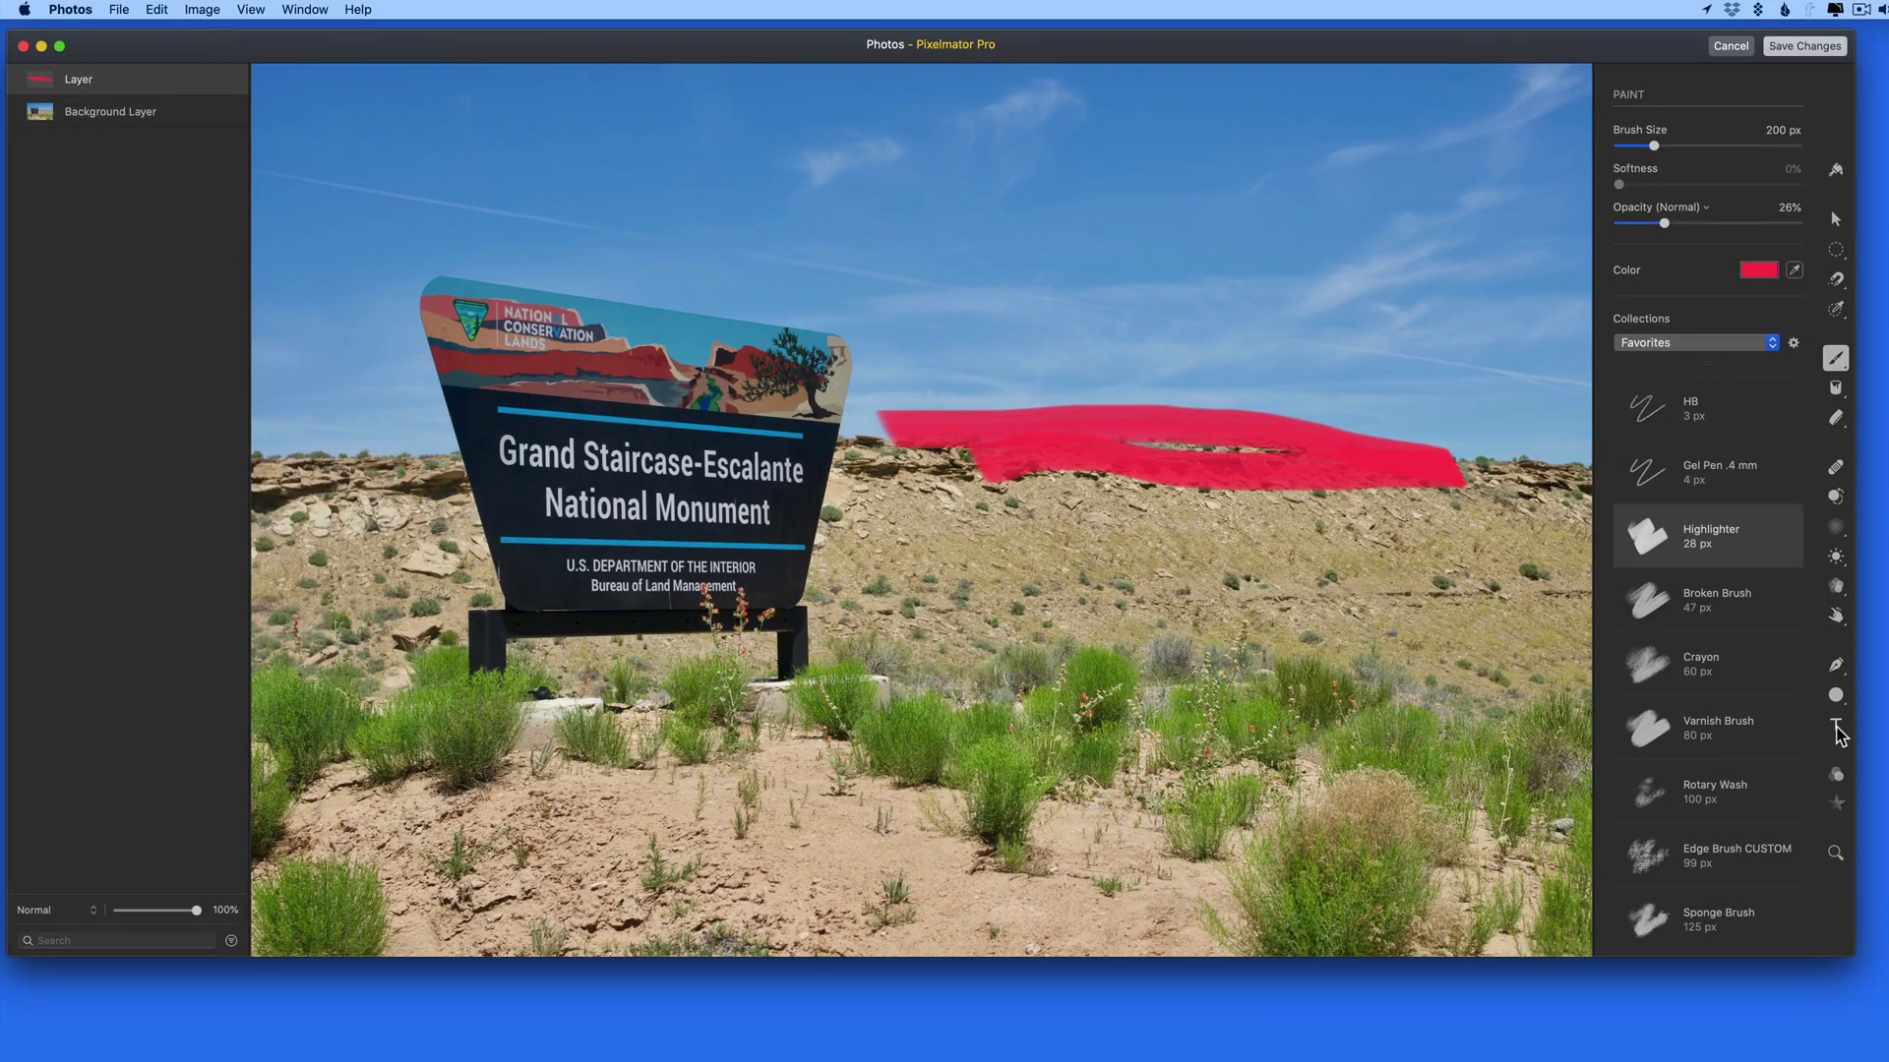
- Place a dark bold 'Text Layer' title in the sky with the Type tool
click(1836, 726)
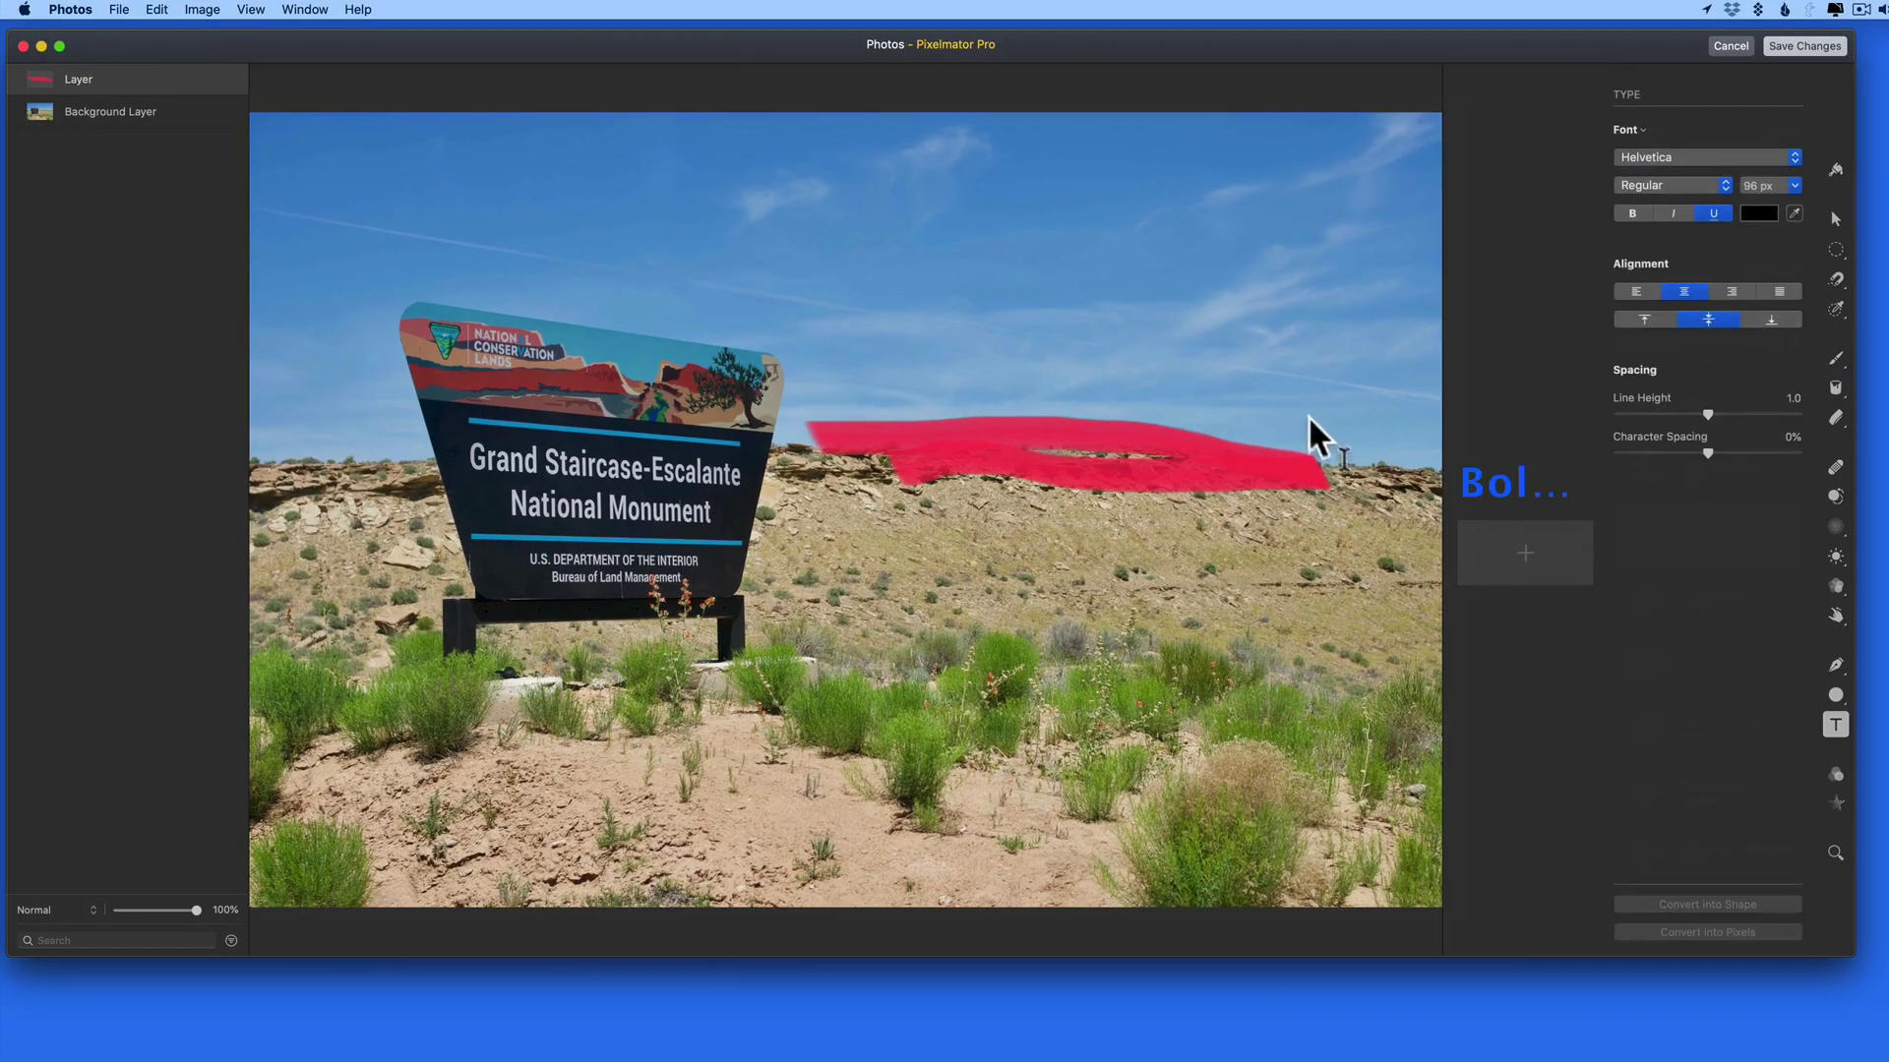
click(930, 272)
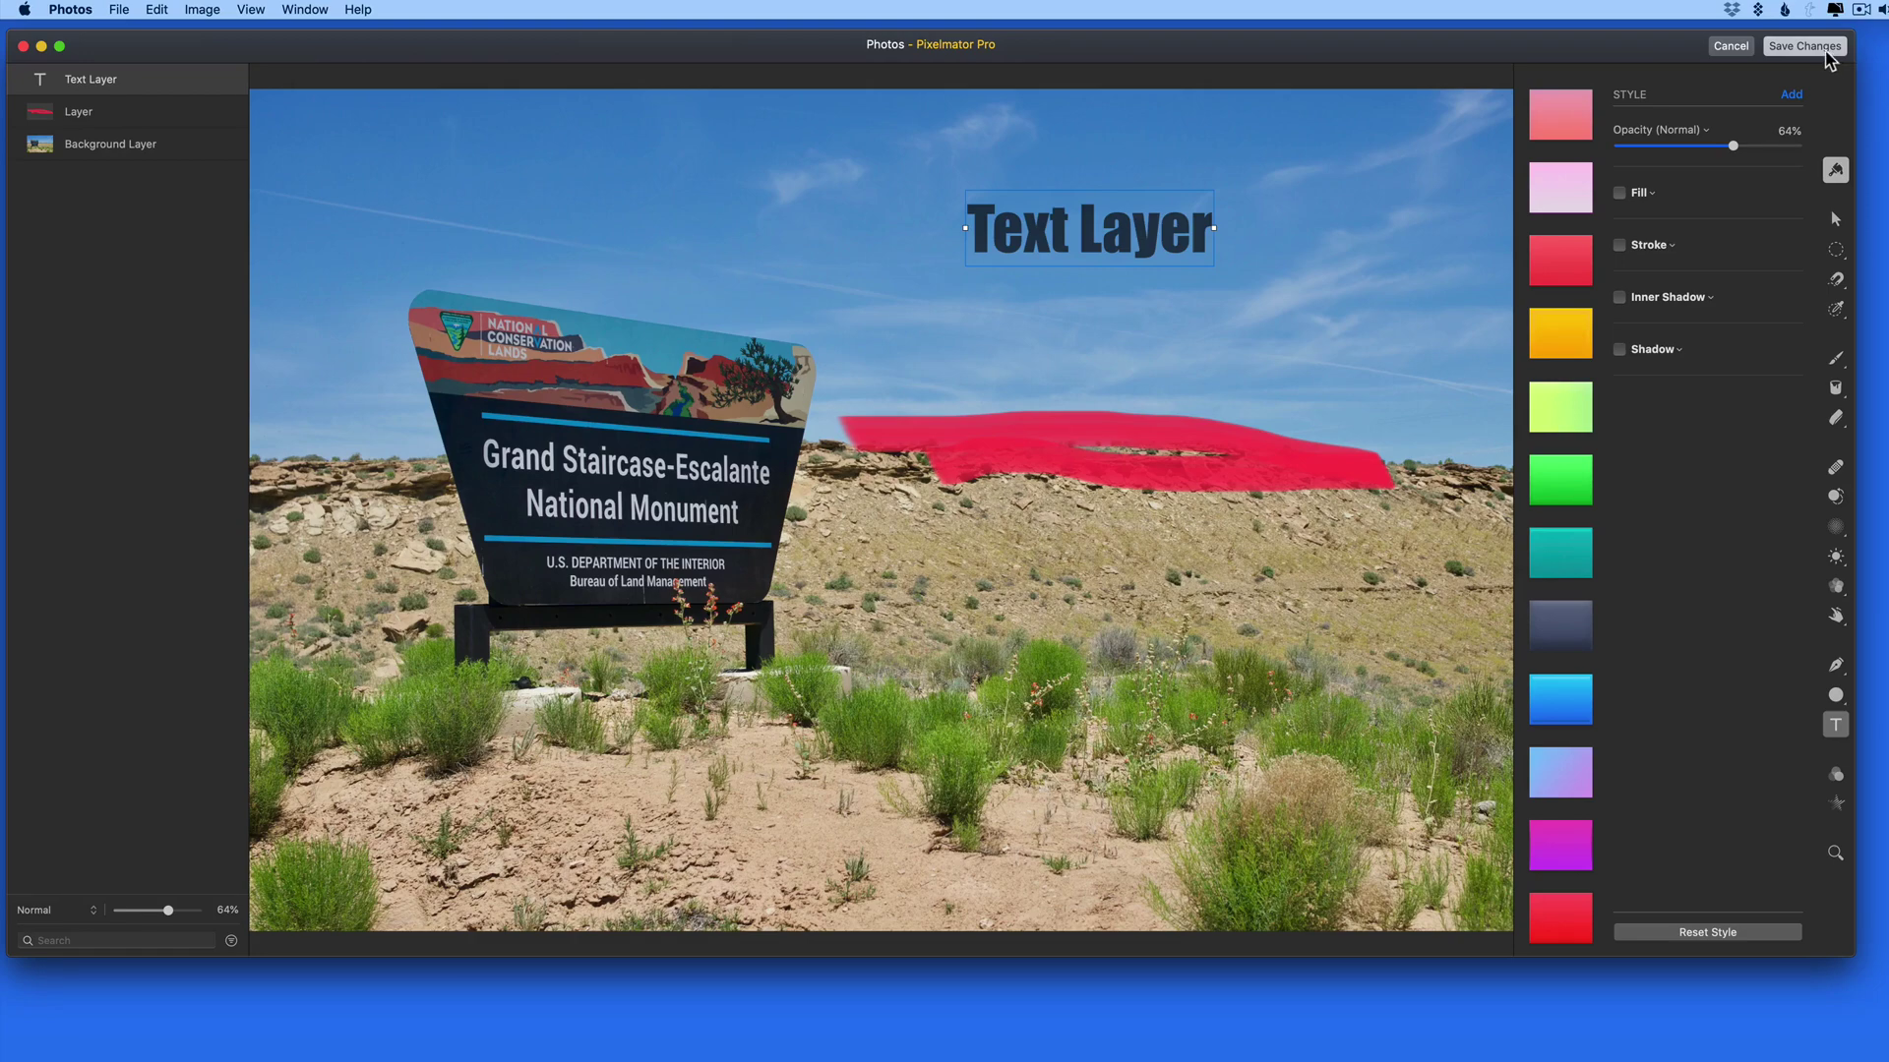
- Save the edits to Photos with Preserve Edits so the layers stay re-editable, then finish editing
click(1828, 51)
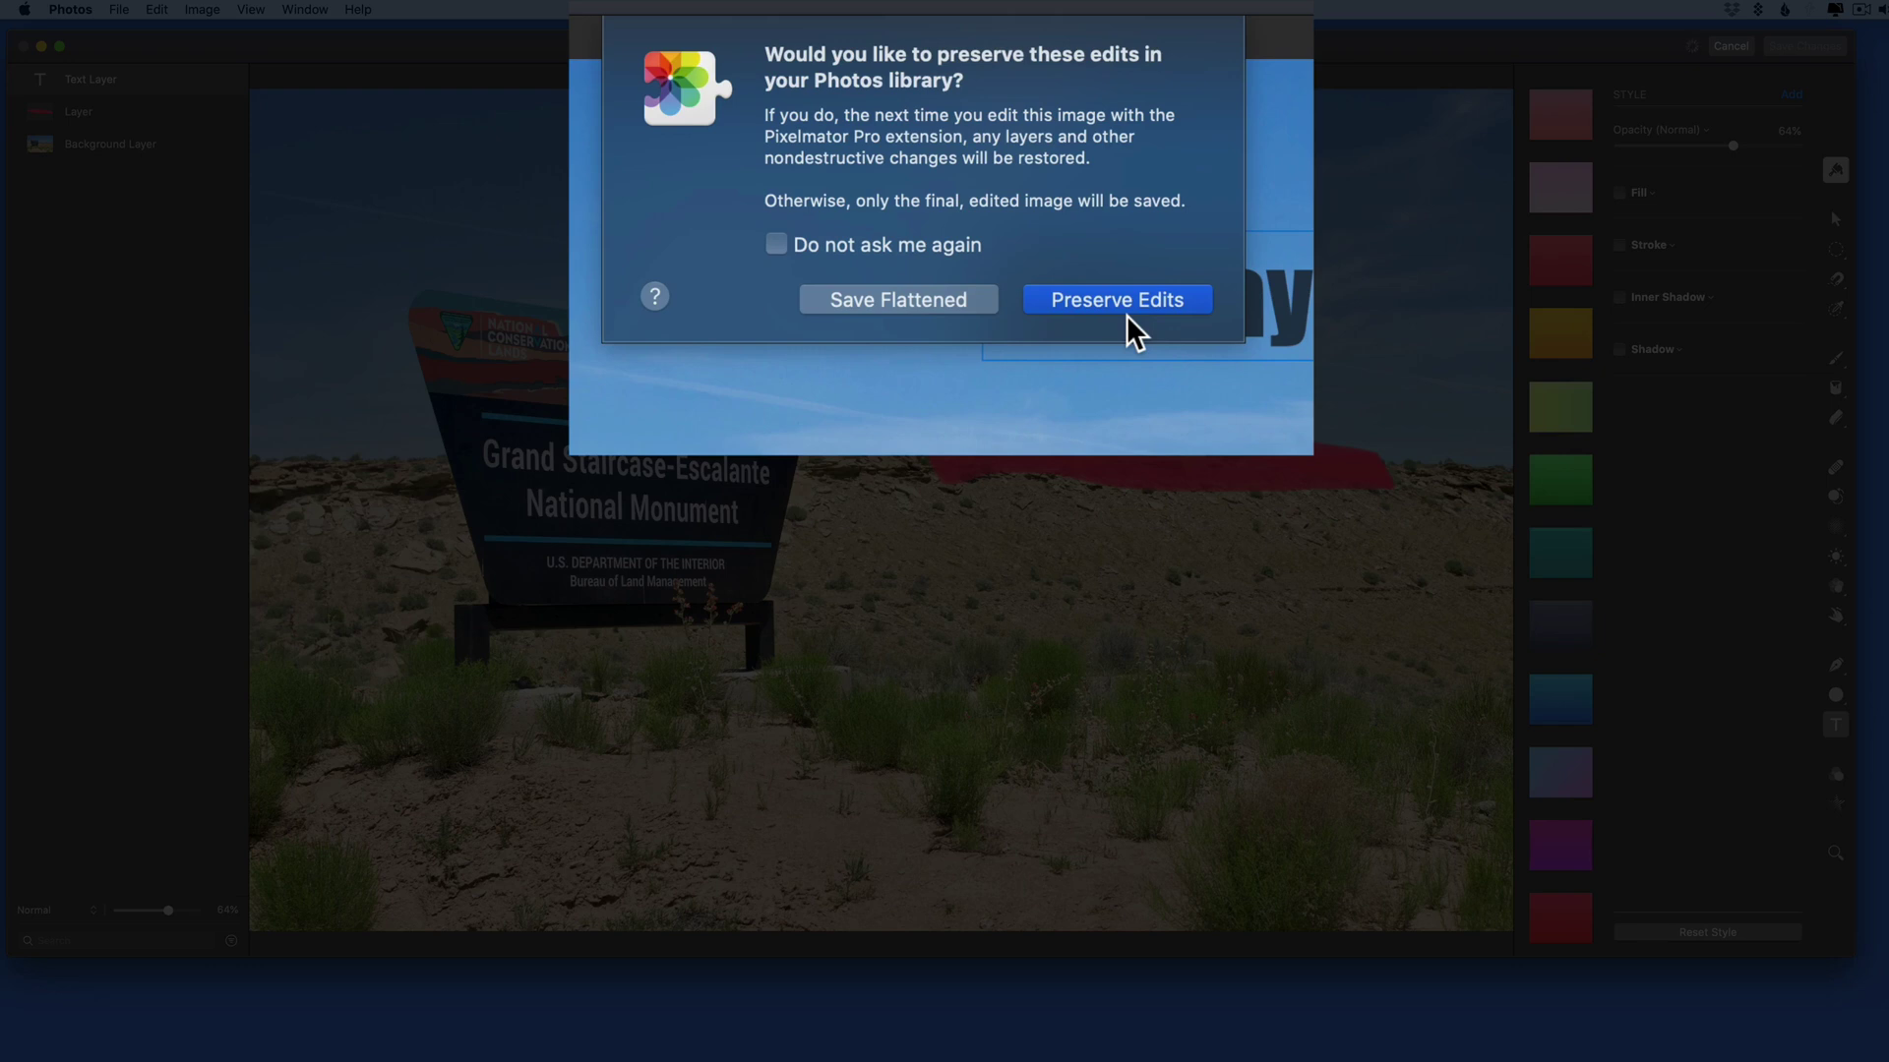
click(1125, 311)
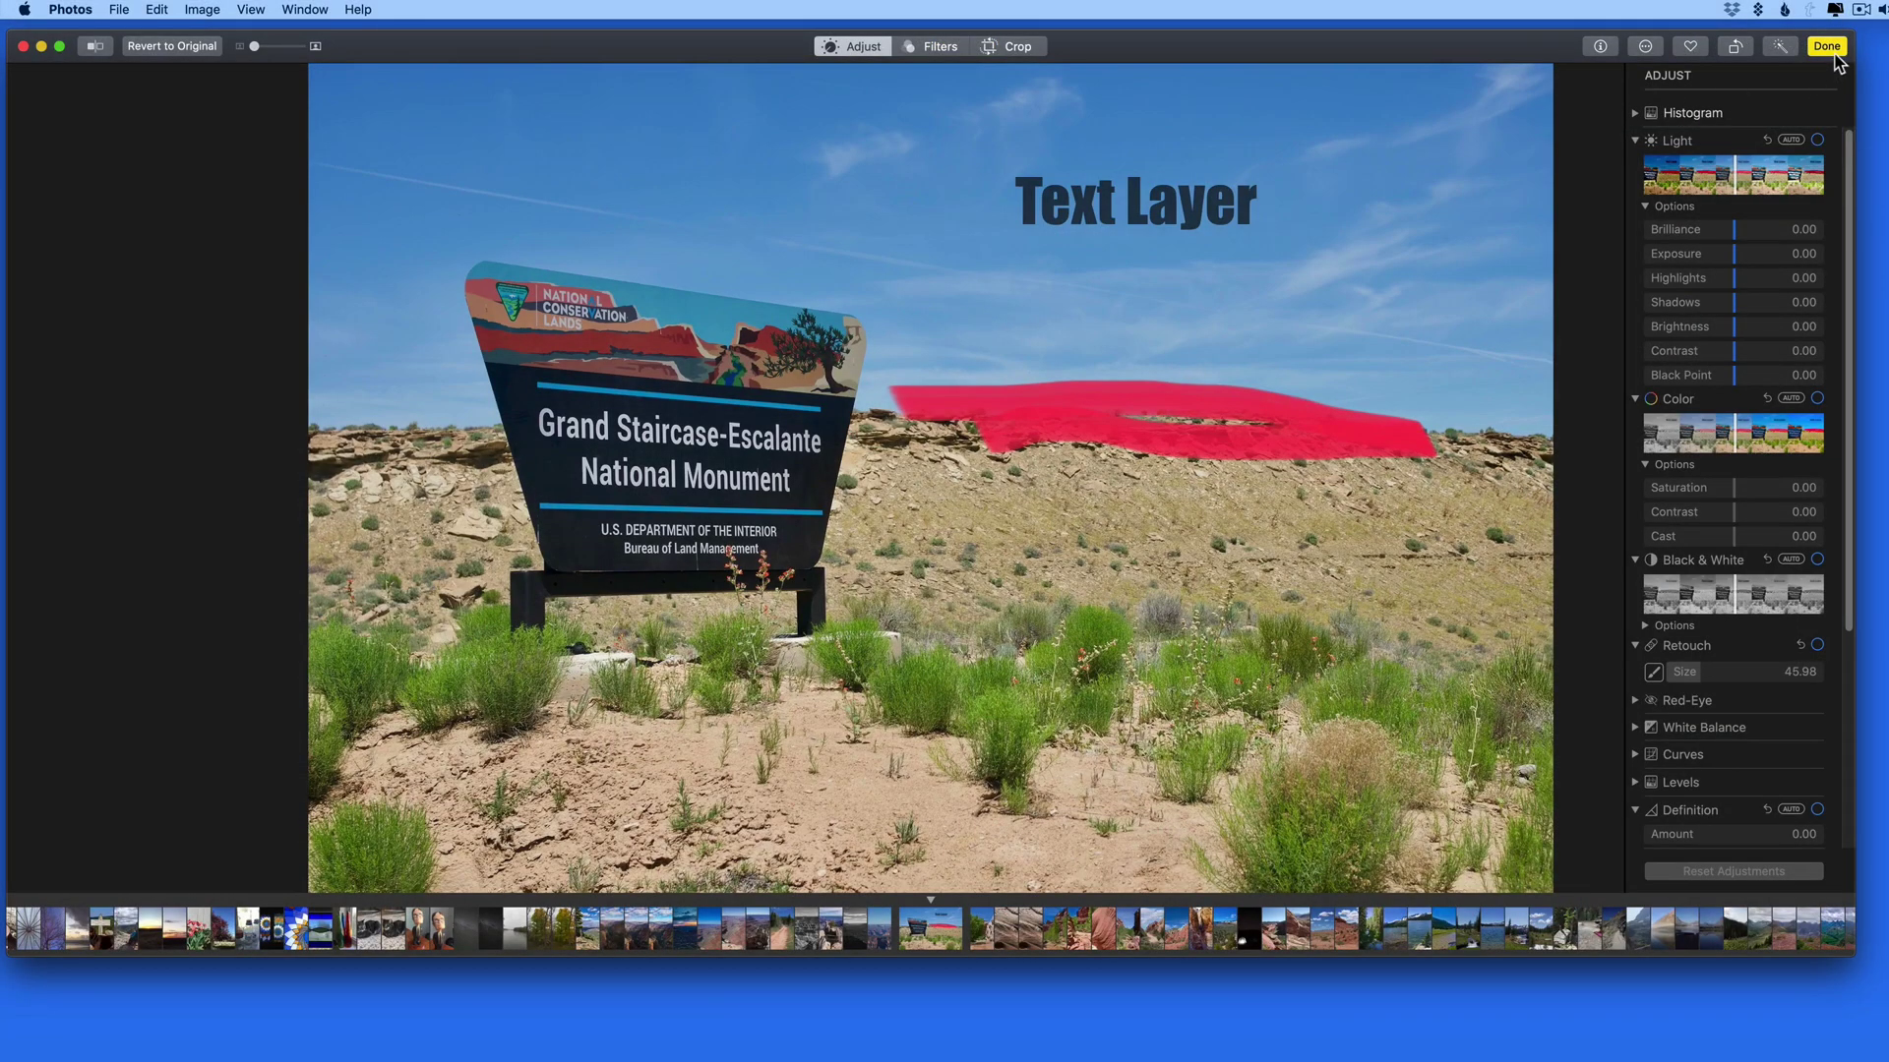
click(1827, 46)
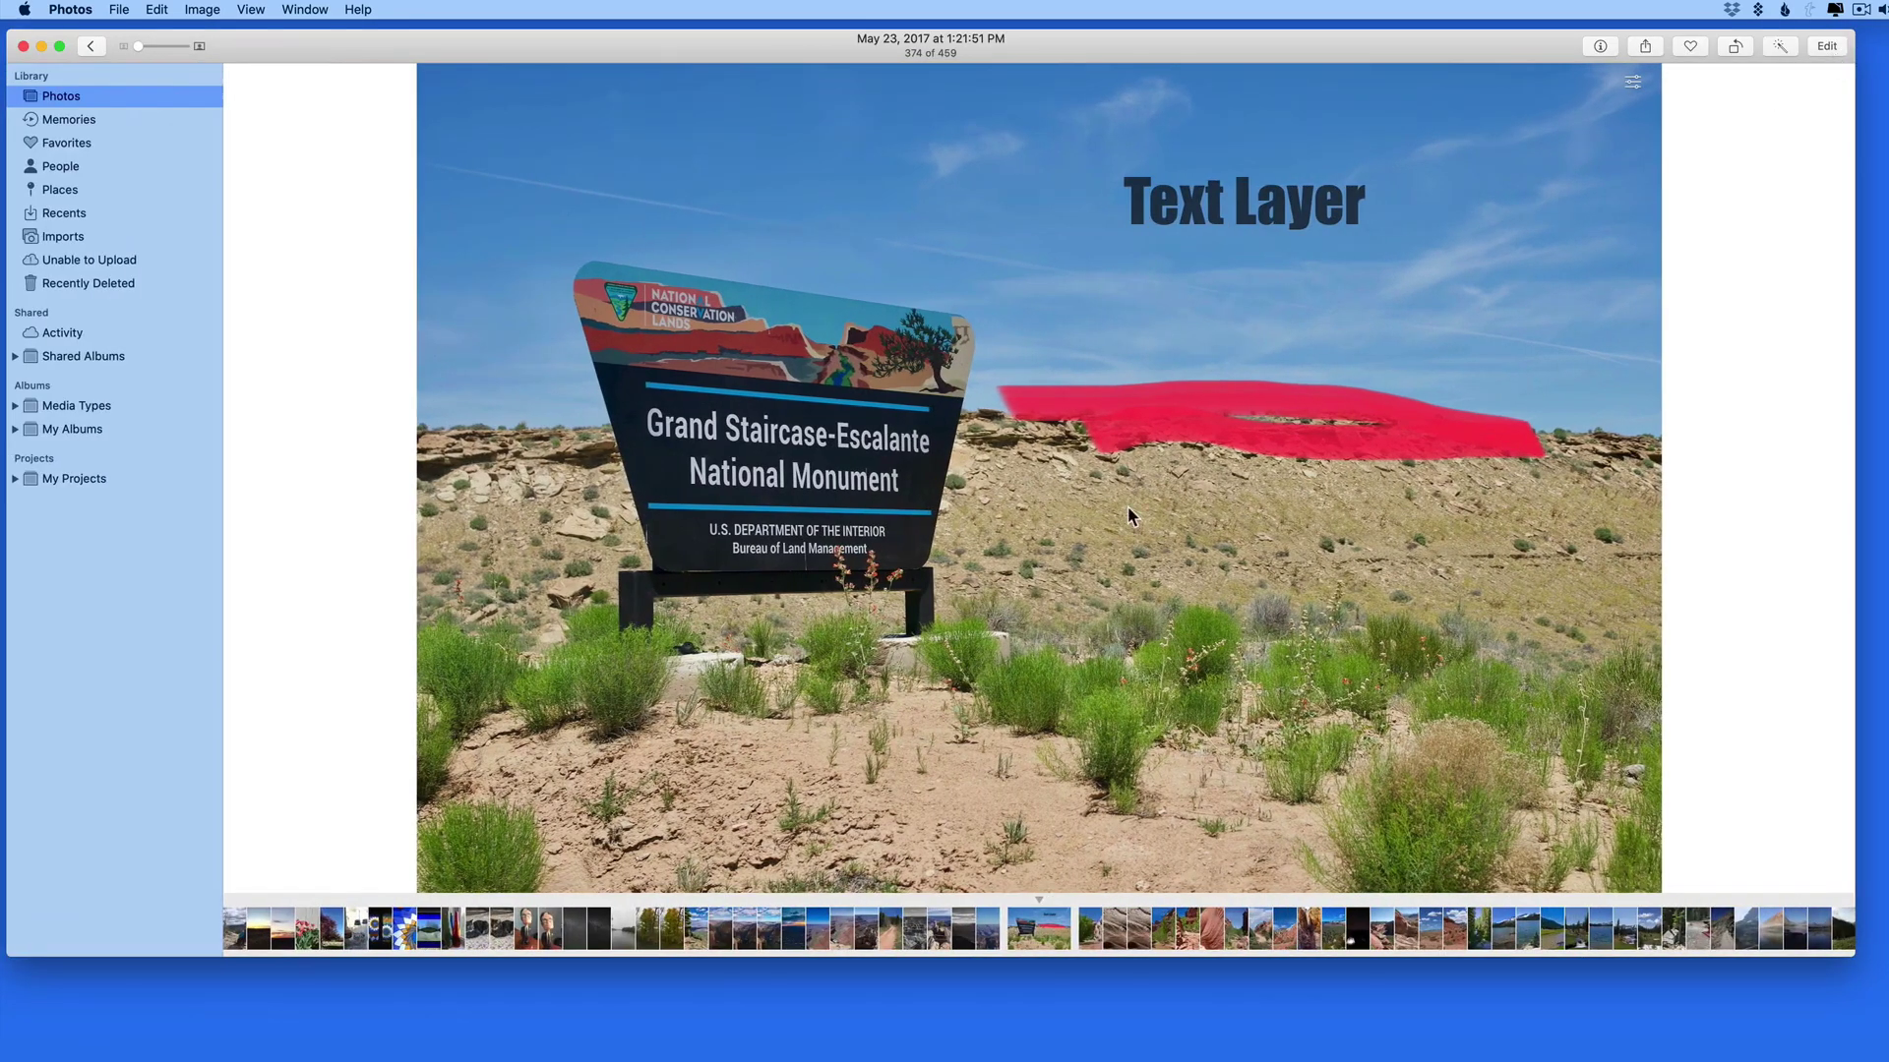
- Return to All Photos and reopen the edited sign photo full-size
key(space)
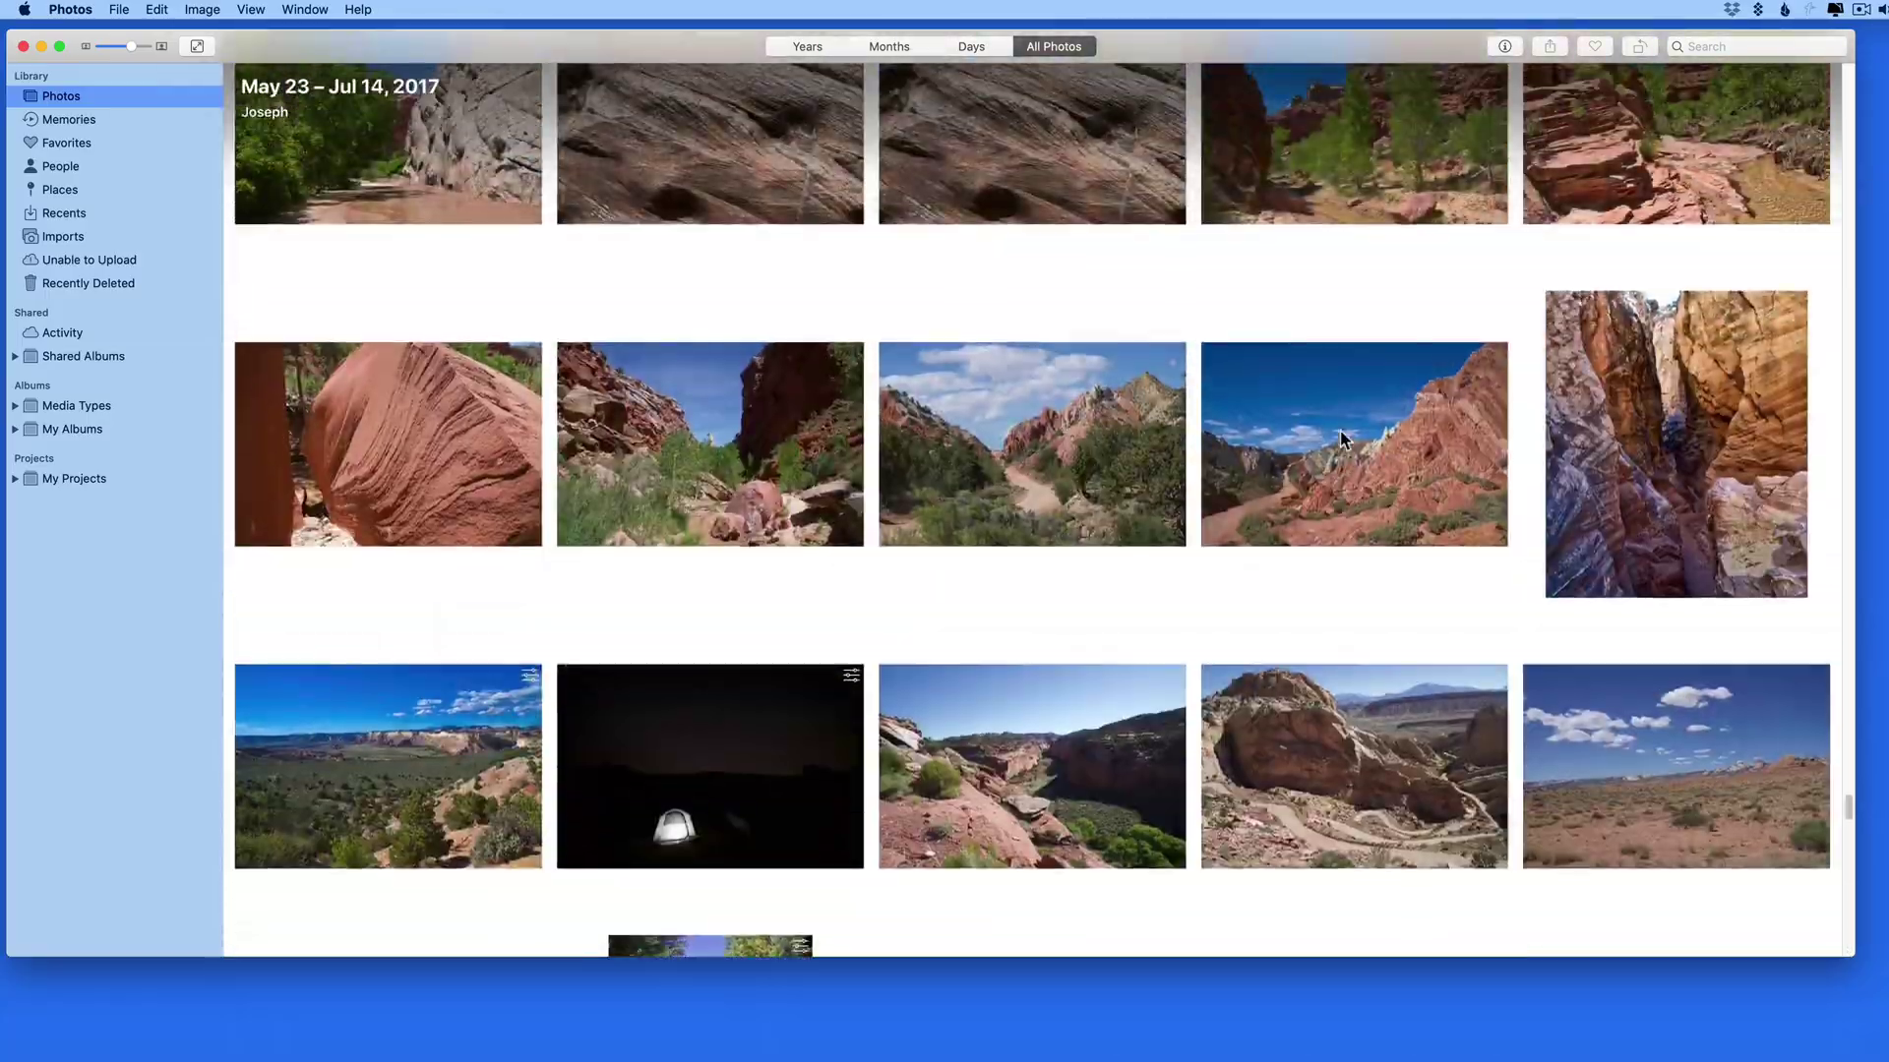
scroll(1342, 438, up, 5)
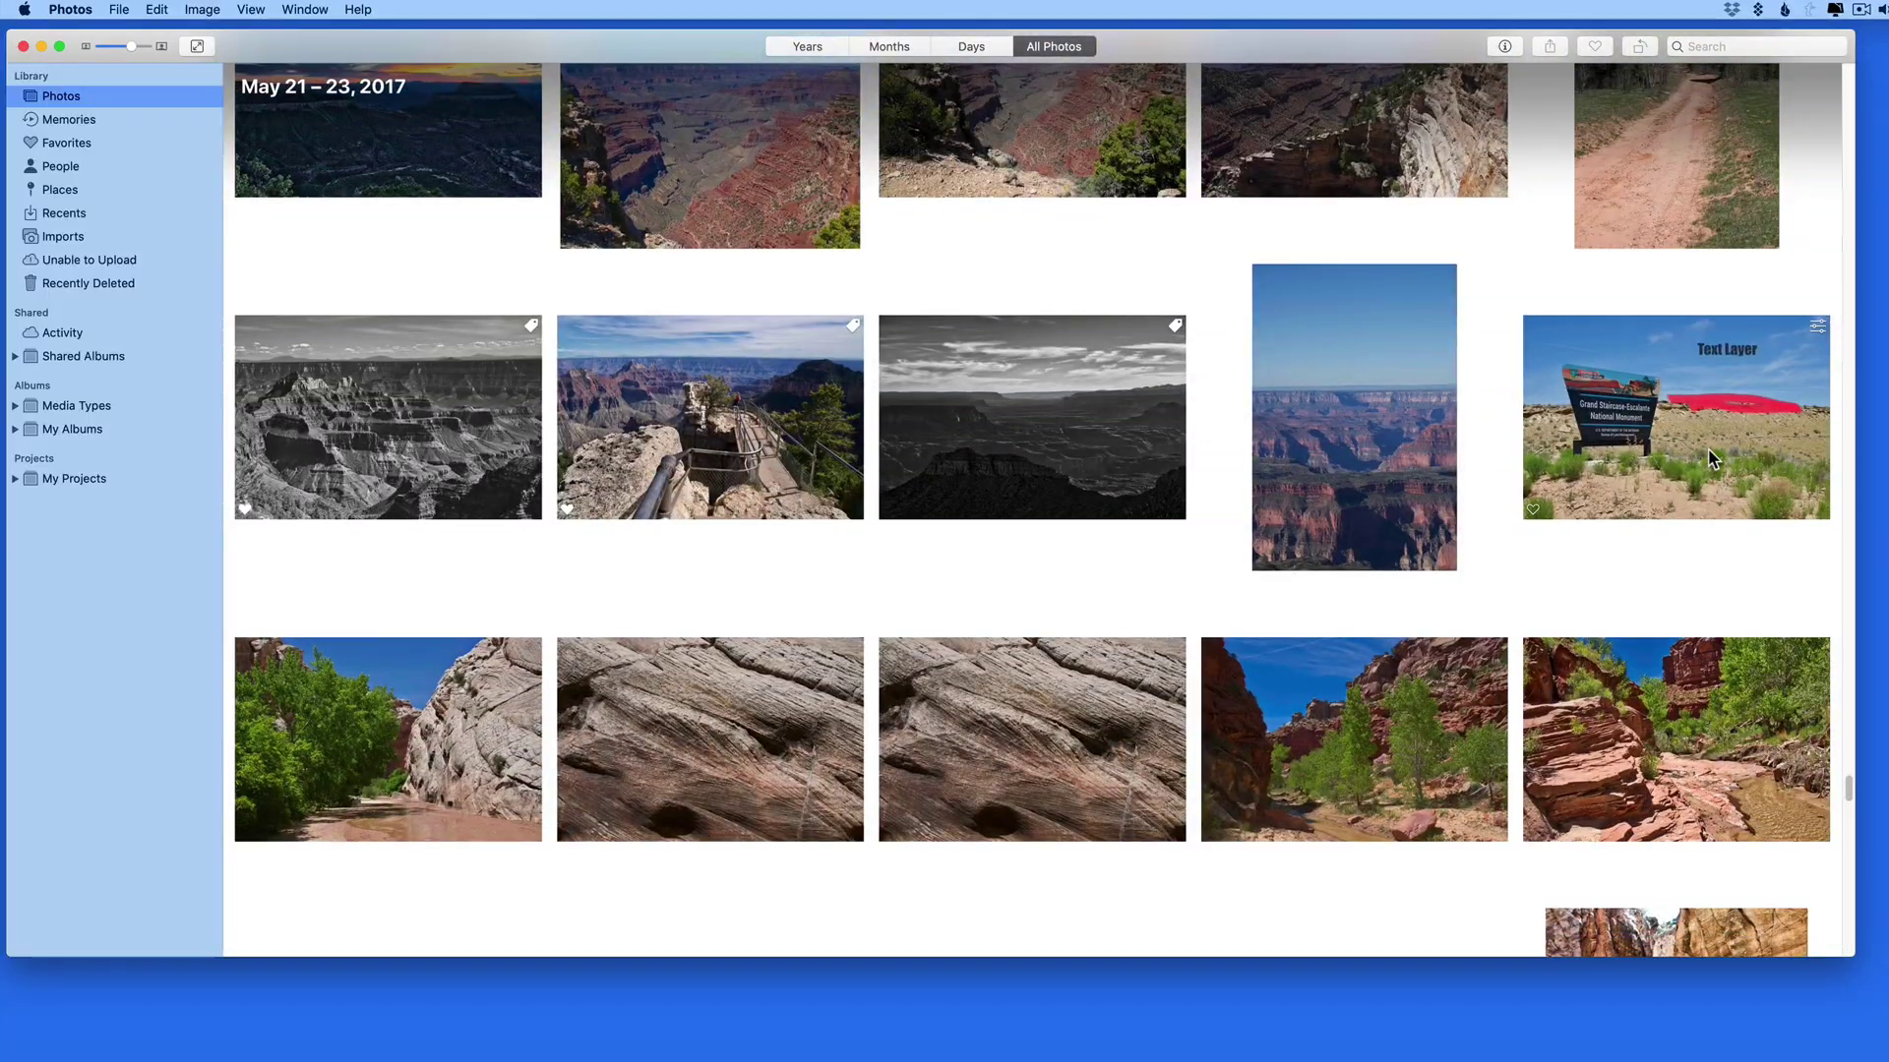
double_click(1708, 453)
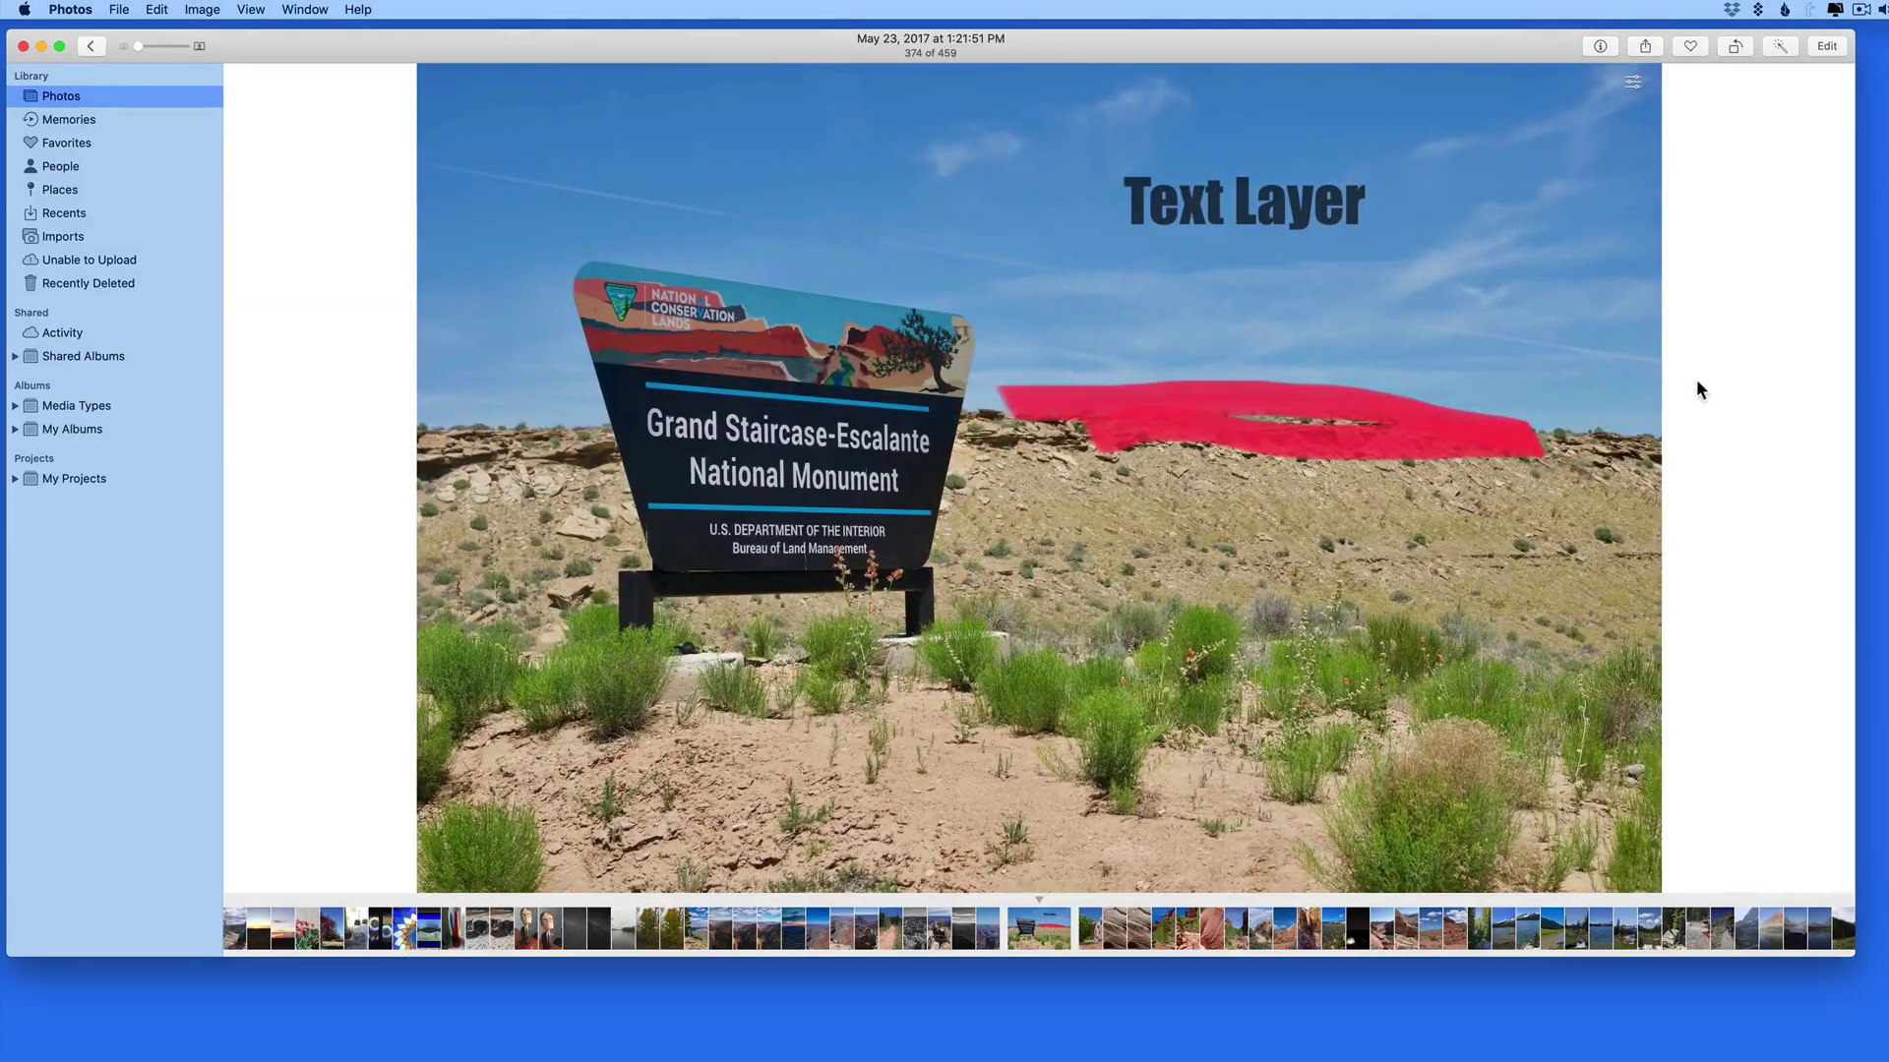
- Reopen the photo in Pixelmator Pro and check the red stroke and Background layers
click(1827, 46)
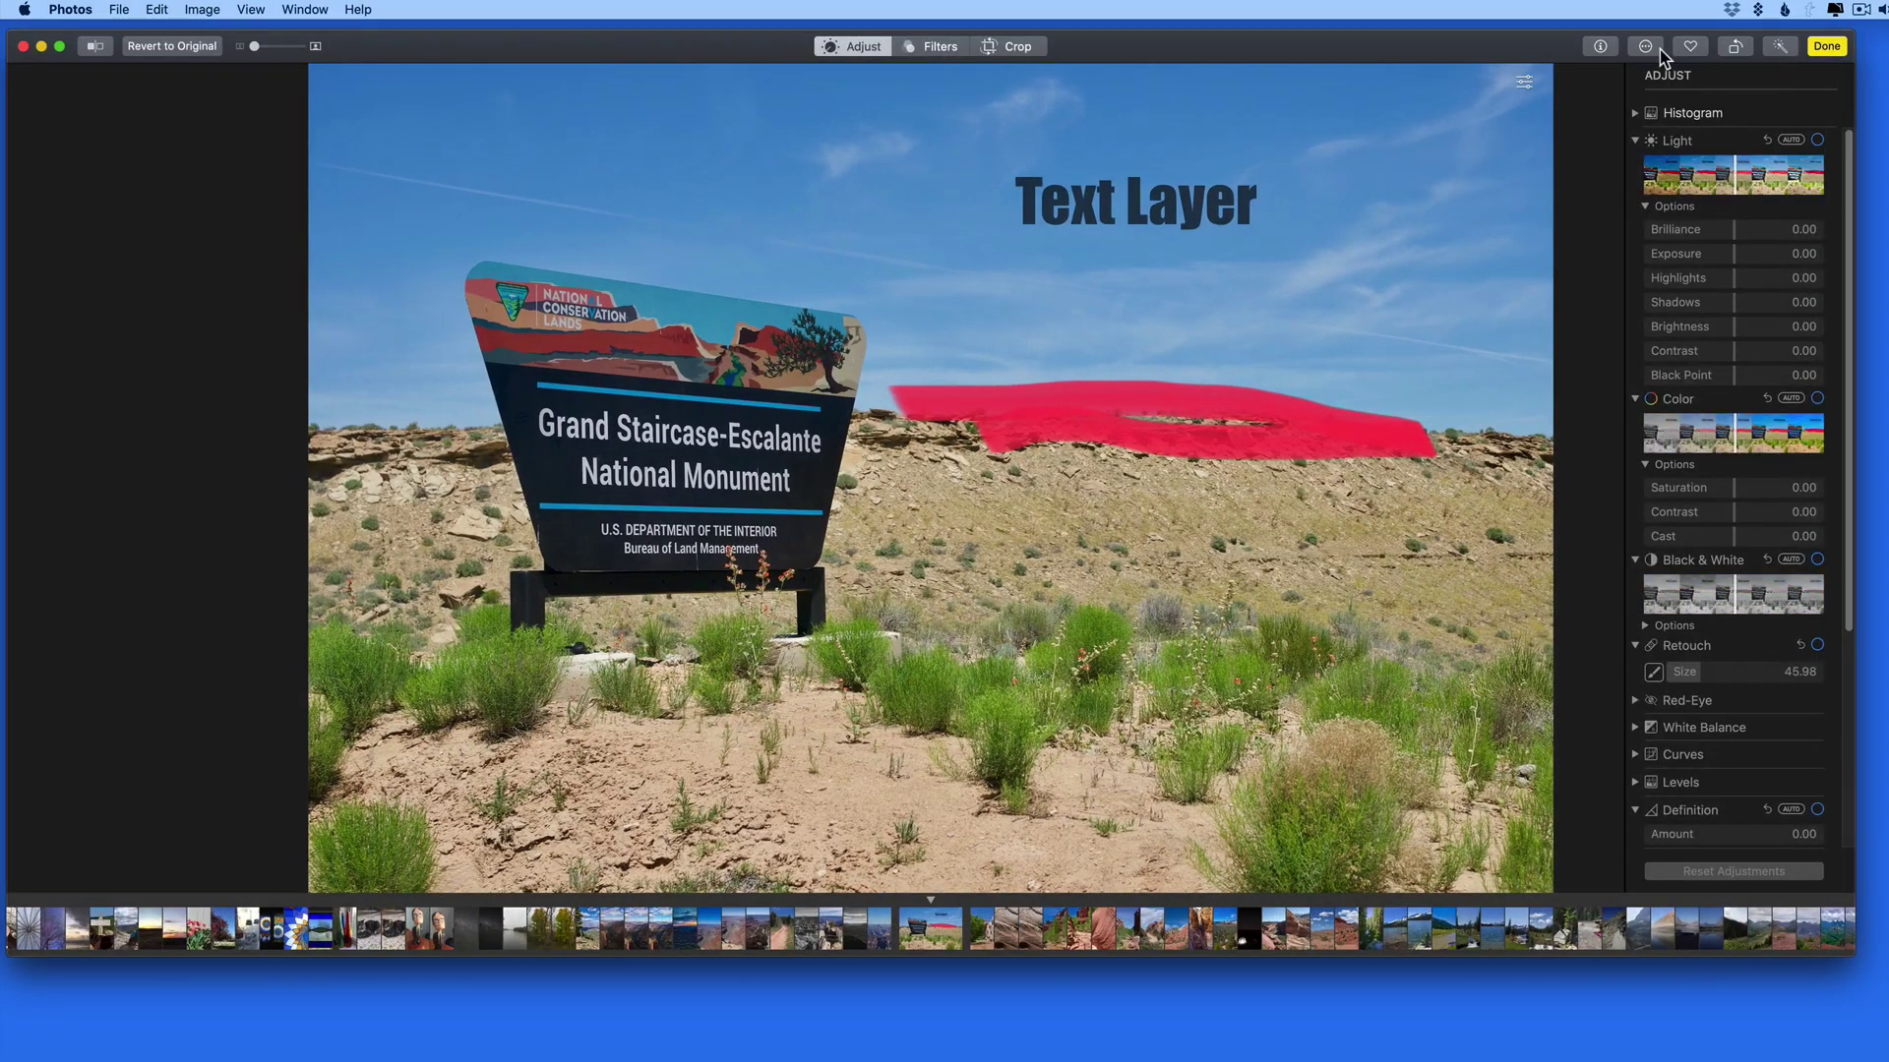
click(1659, 55)
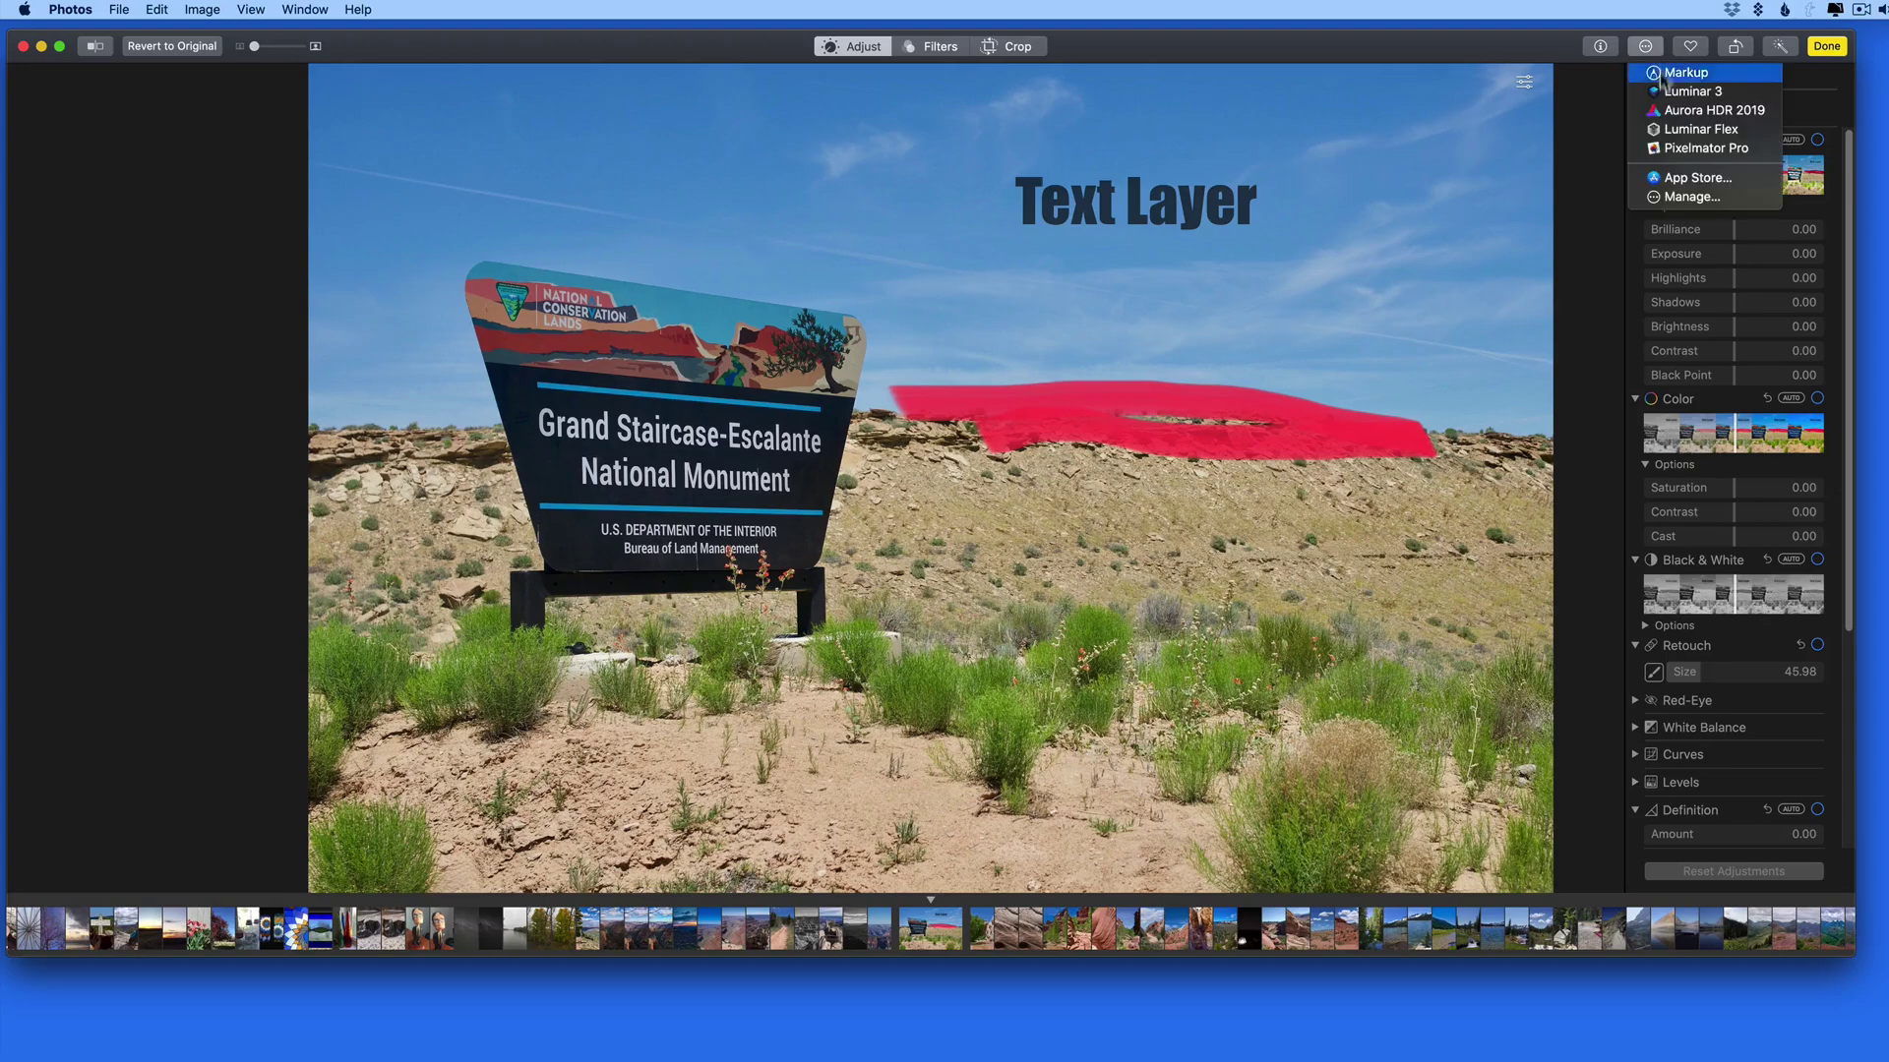
click(1765, 150)
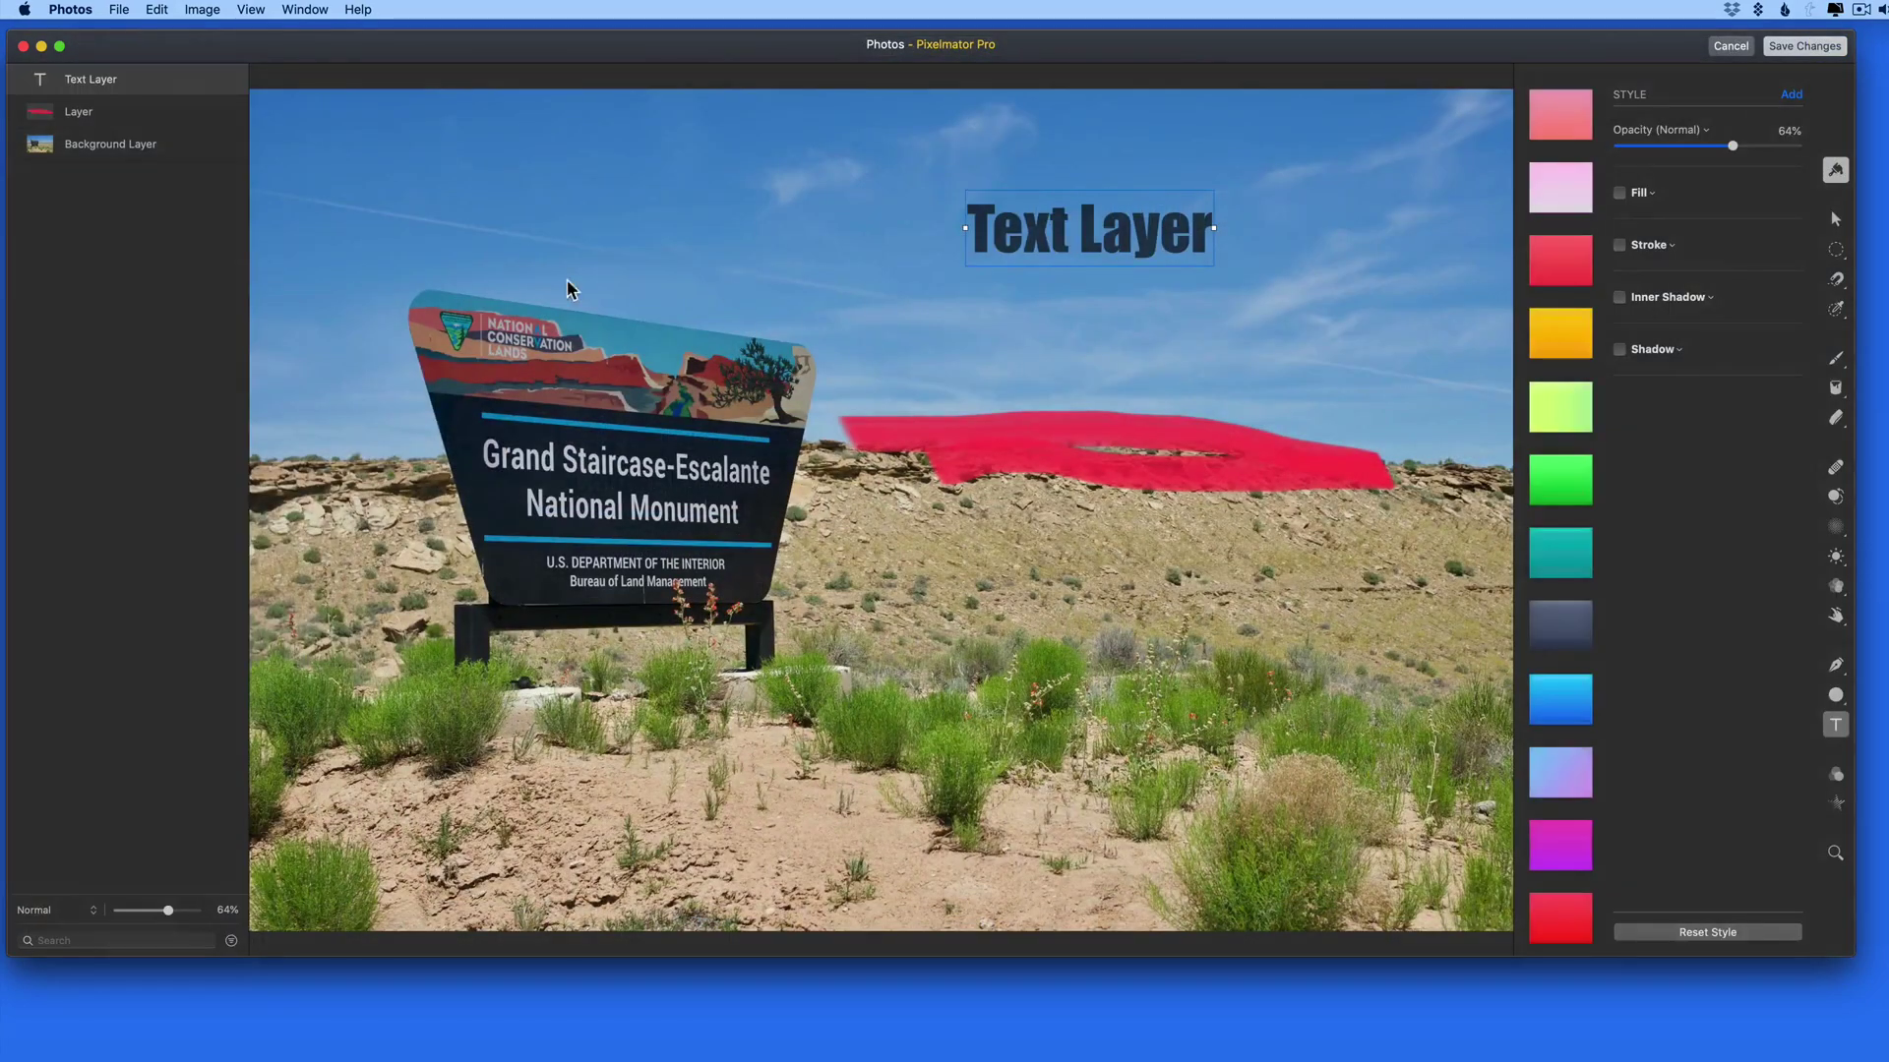
click(172, 110)
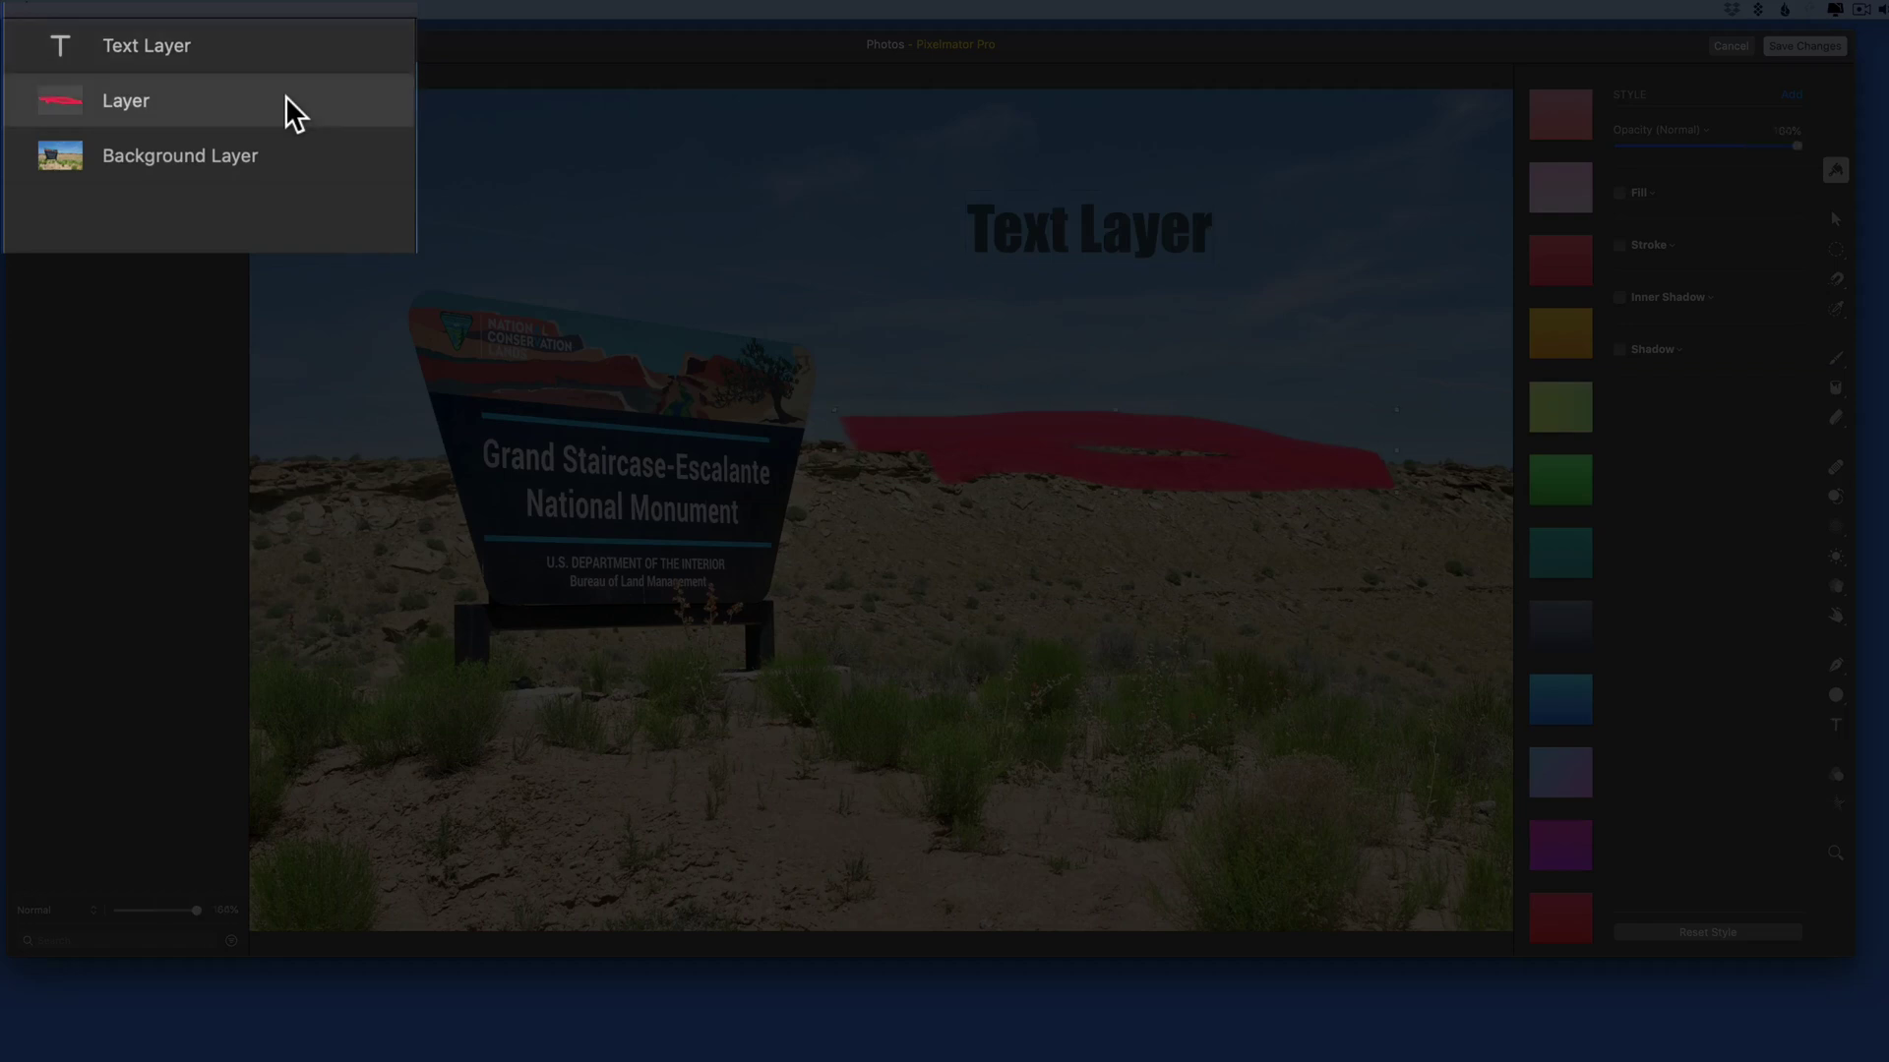
click(268, 144)
click(280, 106)
- Add an empty layer, move the 'Text Layer' title to the upper left, and save changes
key(super+shift+n)
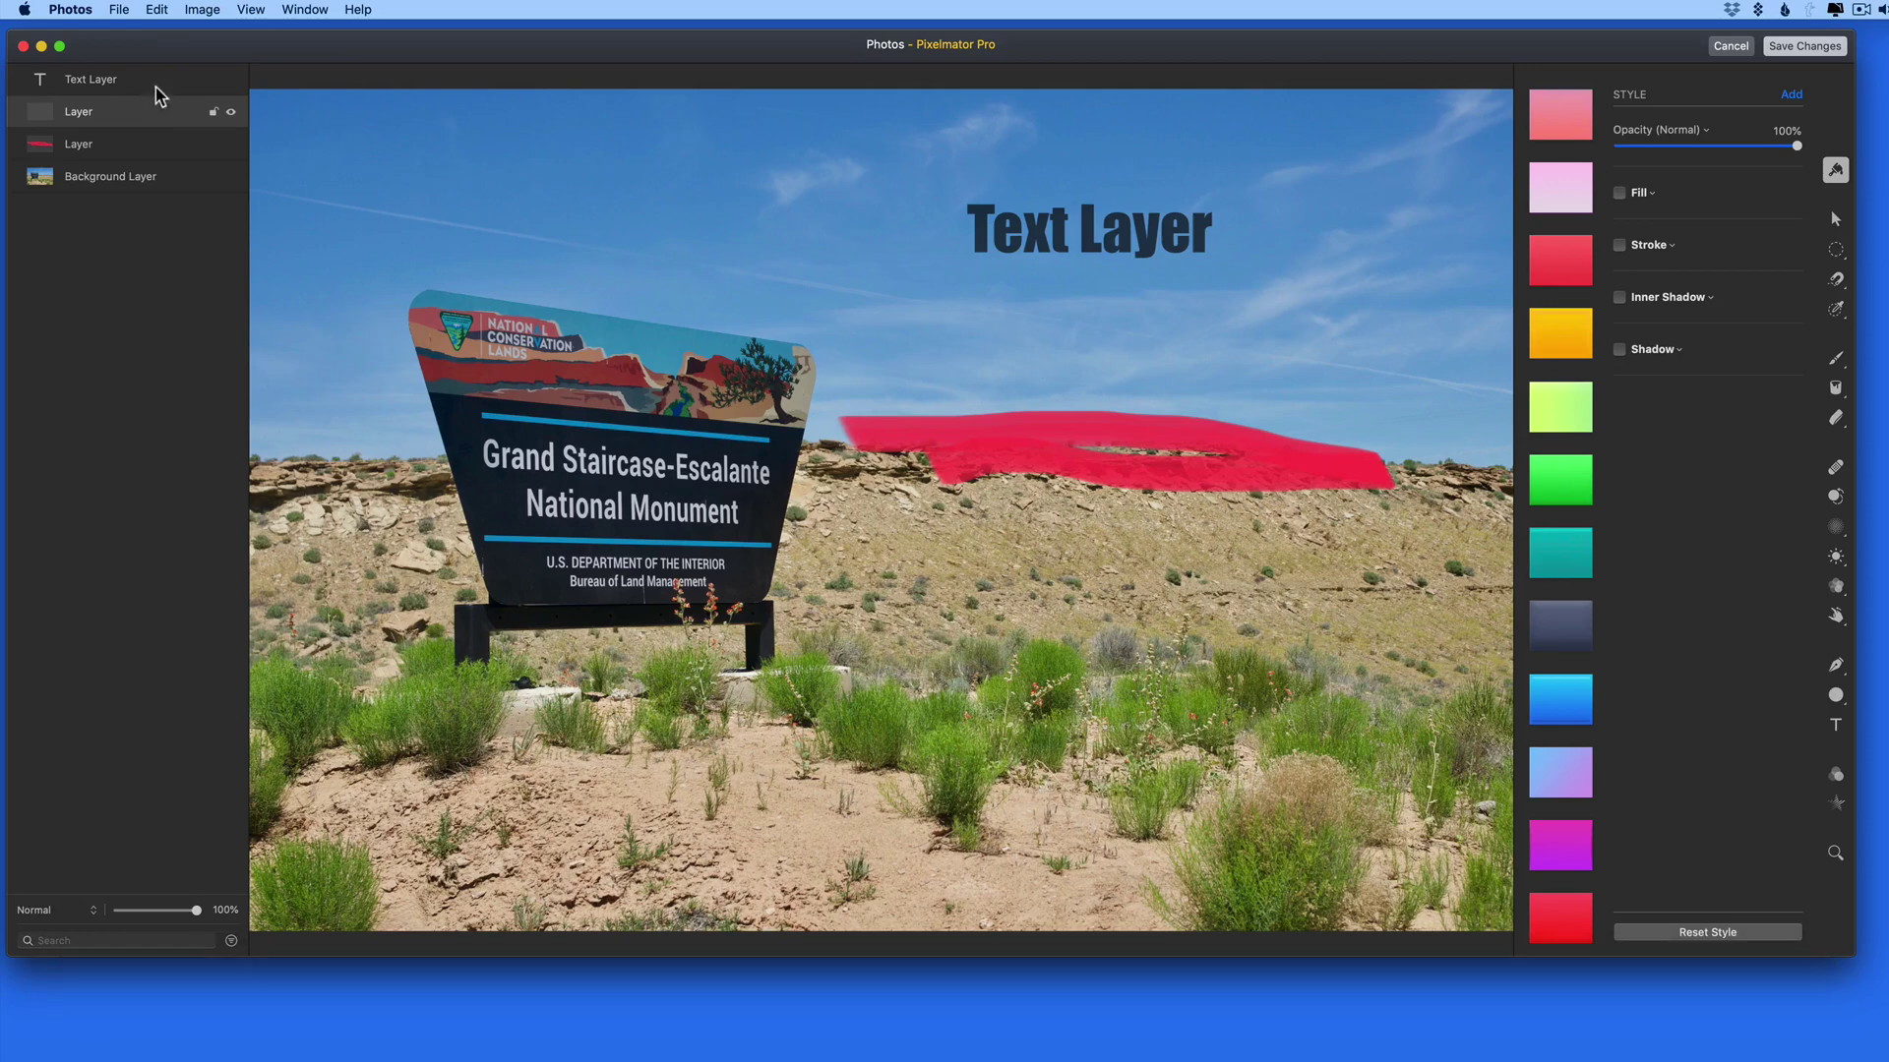
click(156, 83)
drag(1015, 209, 386, 168)
click(1807, 49)
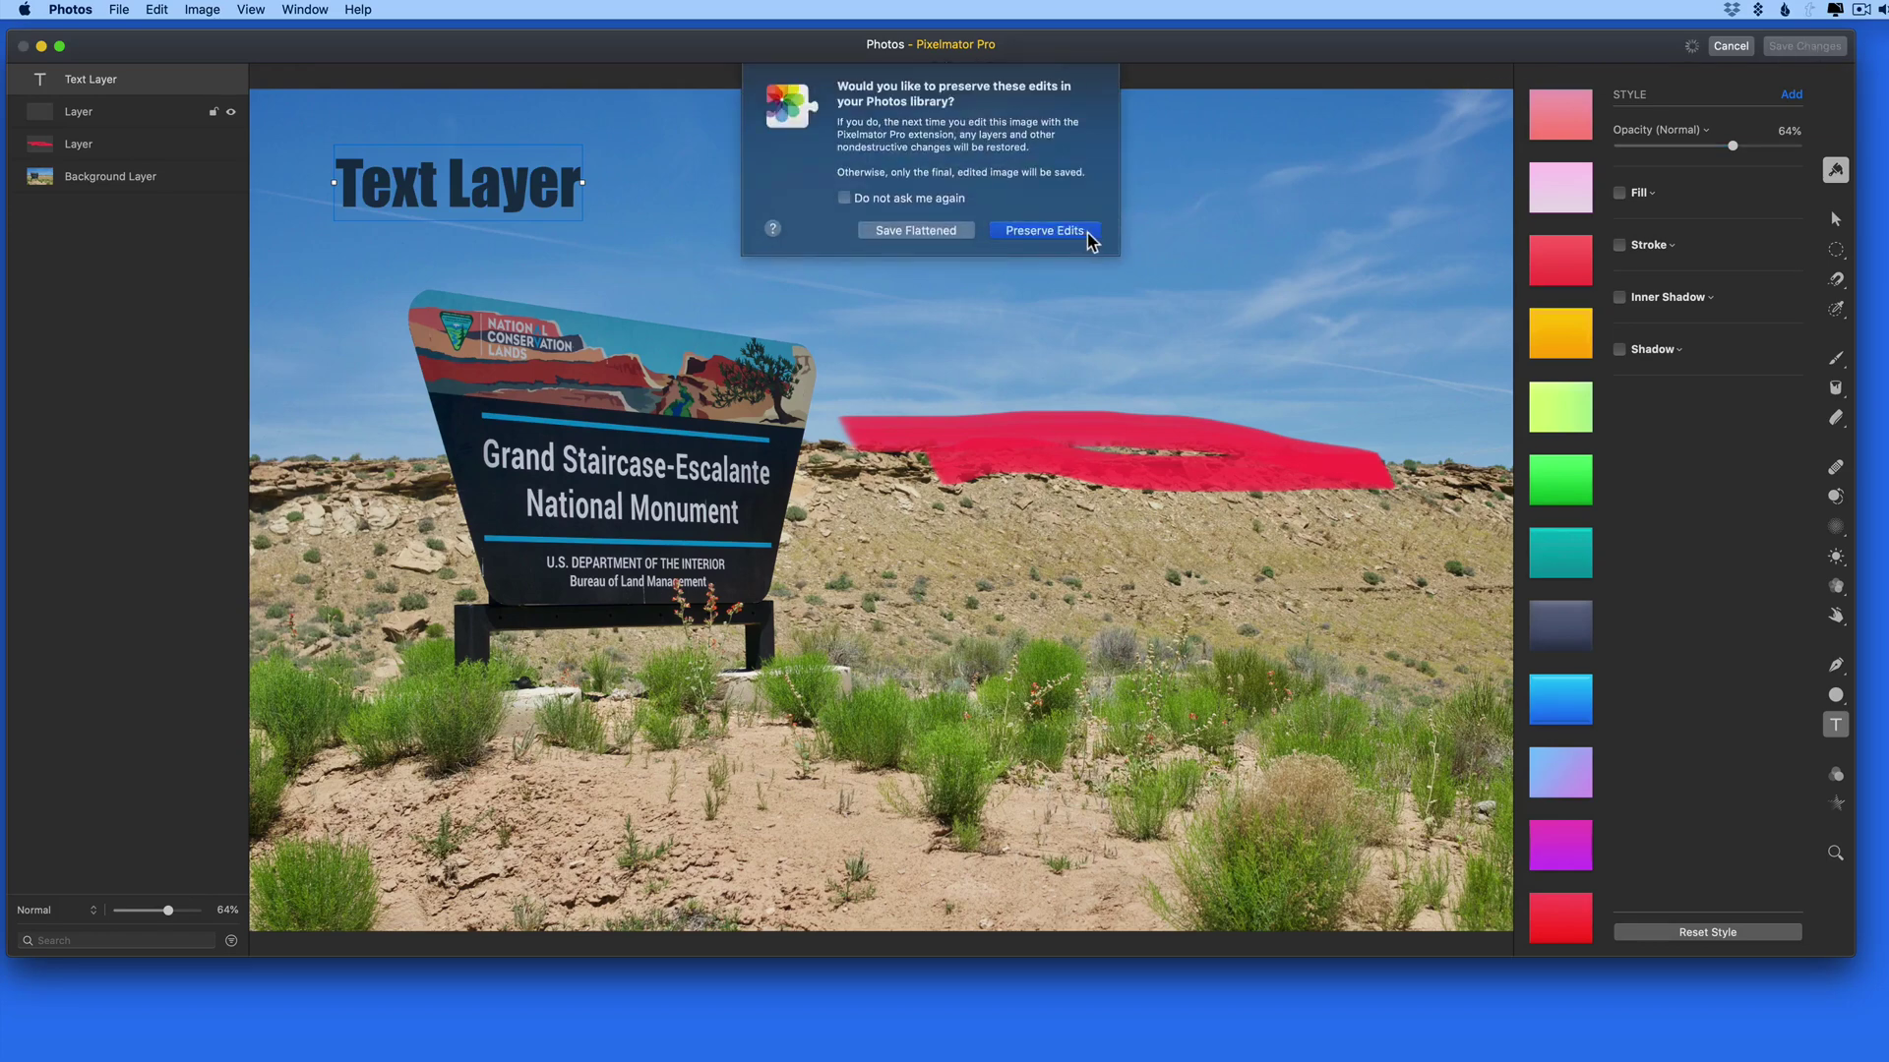
- Preserve the moved title as re-editable layered edits and show the editing extensions list again
click(1089, 242)
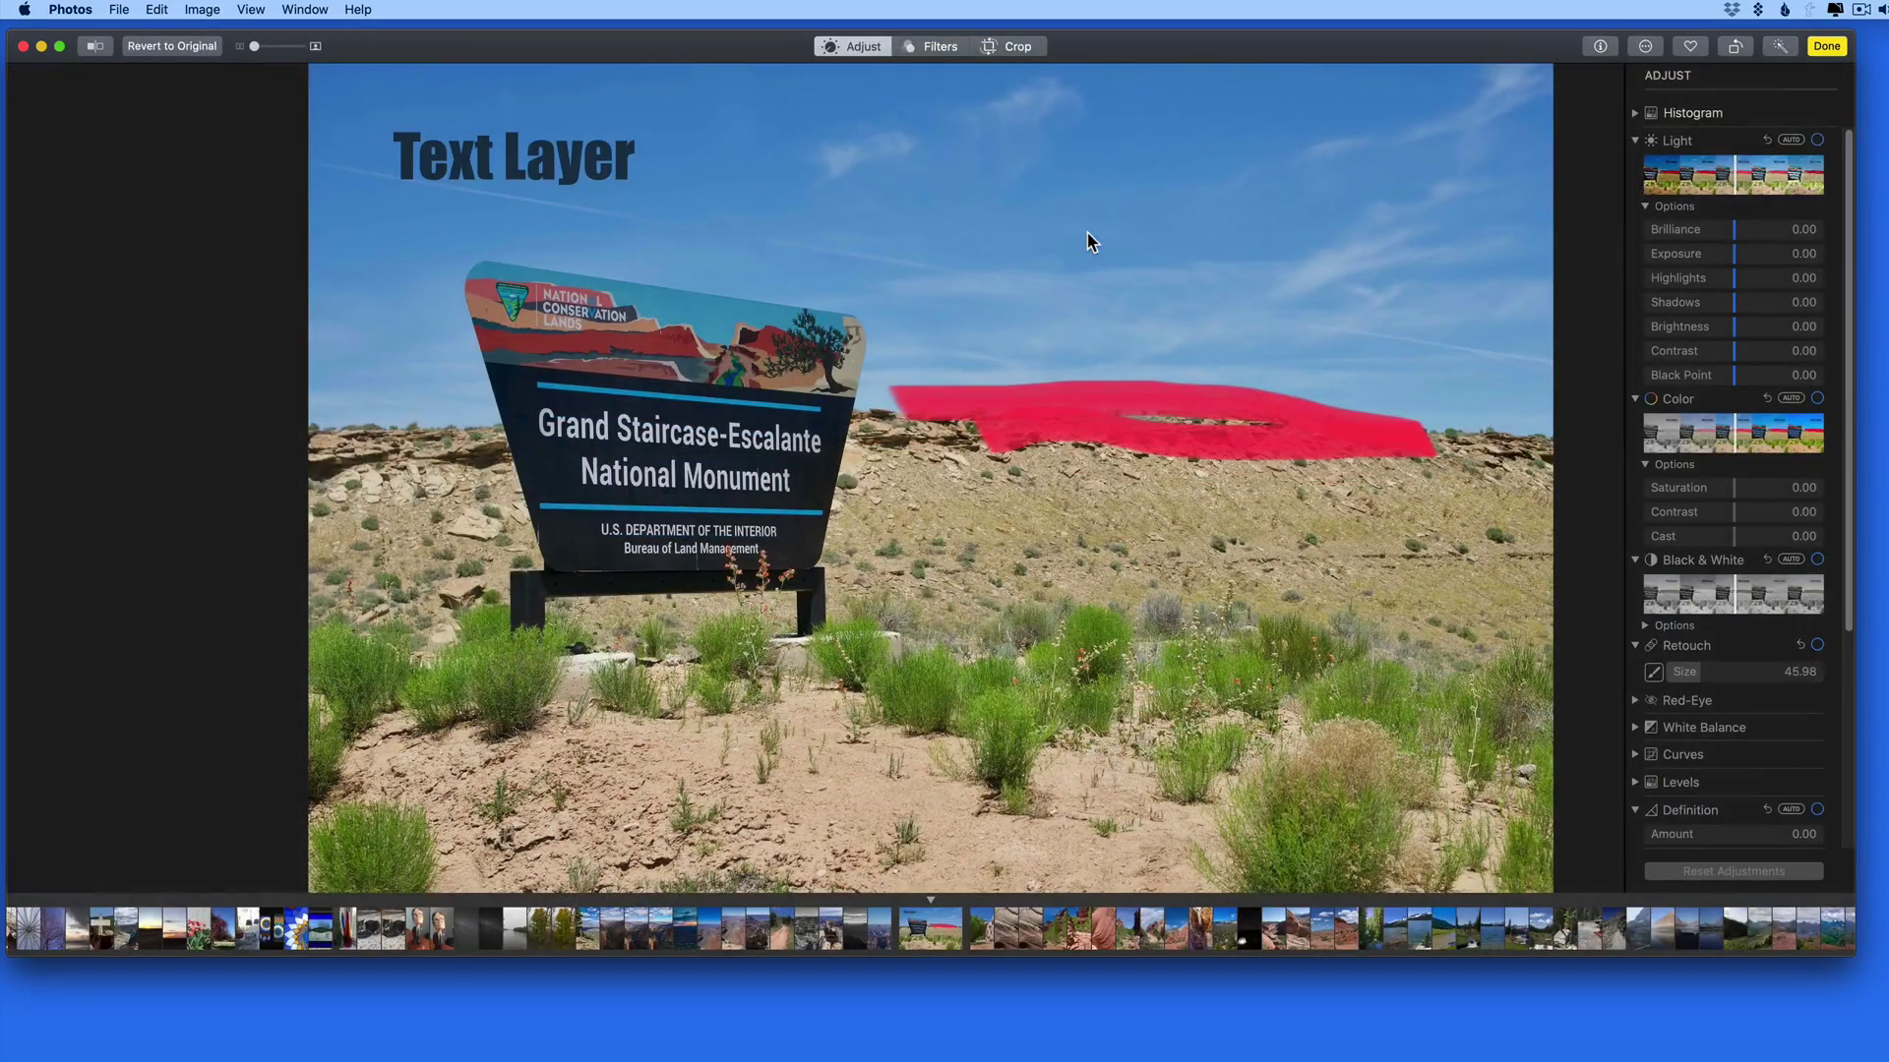
click(1659, 46)
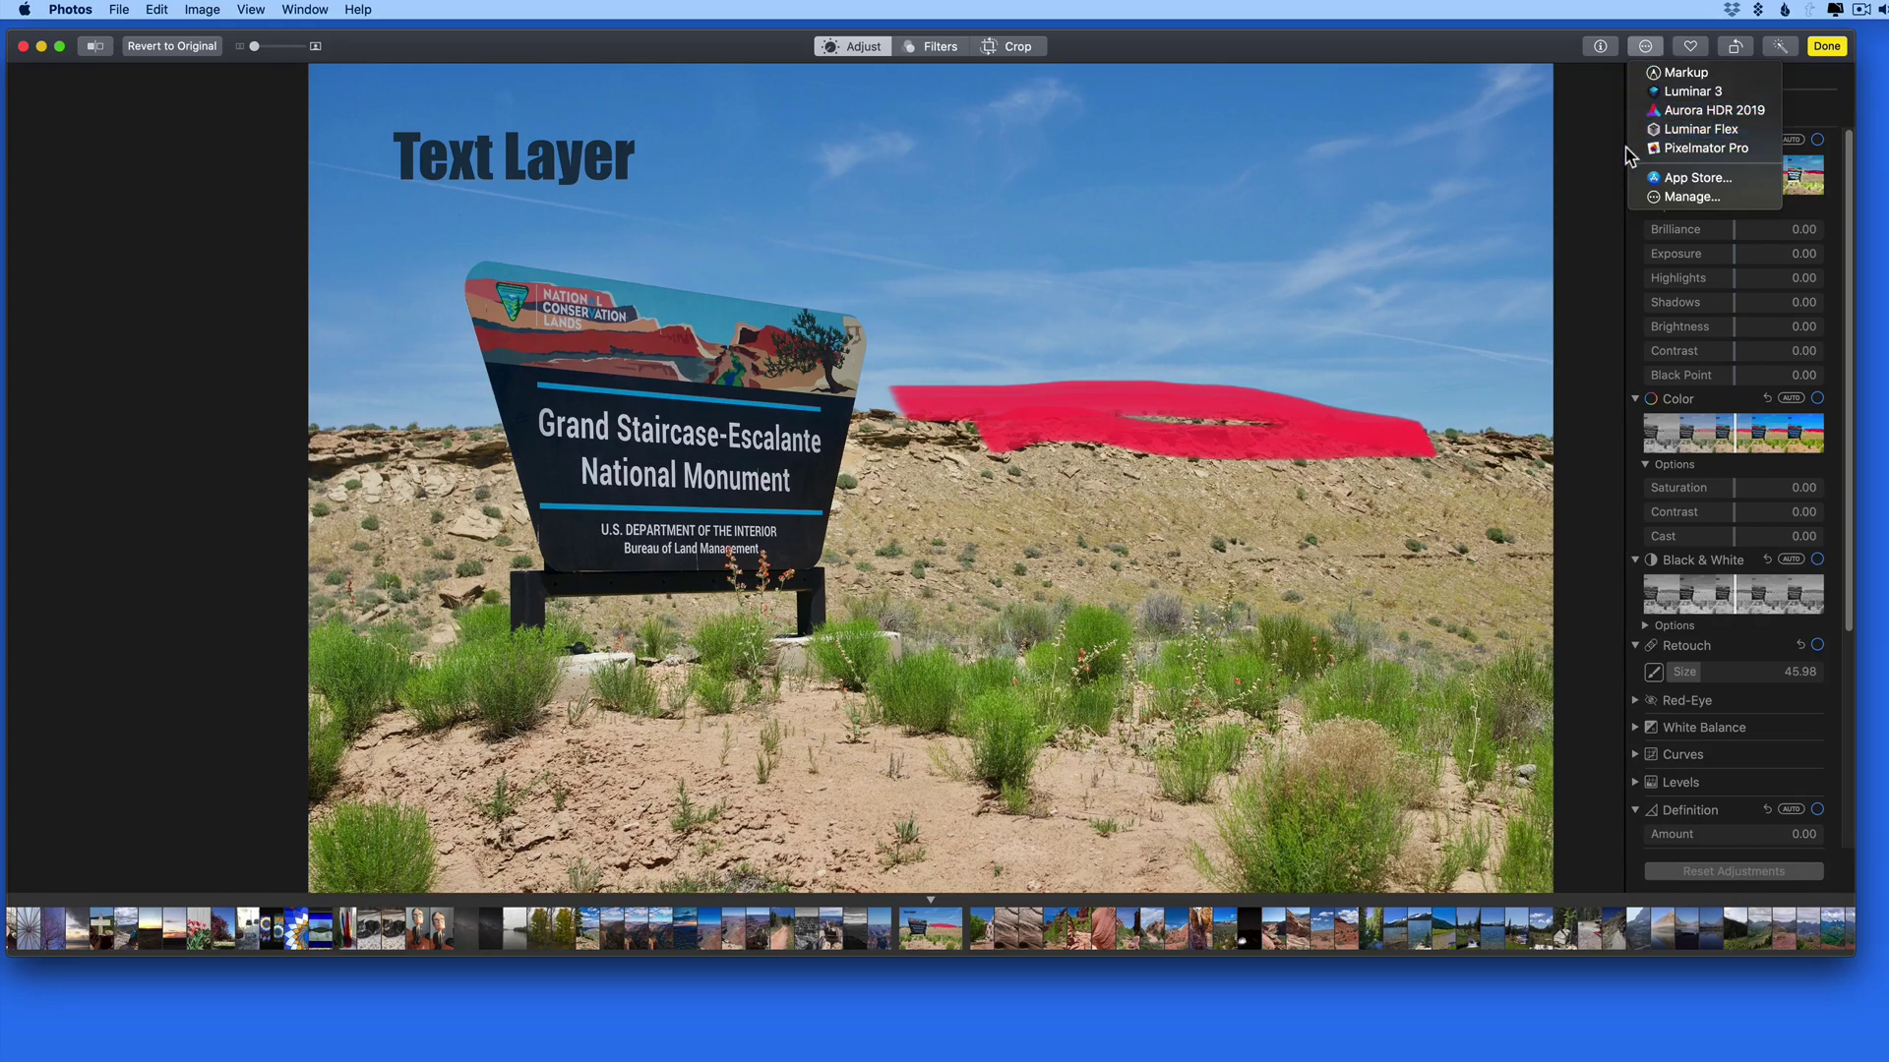